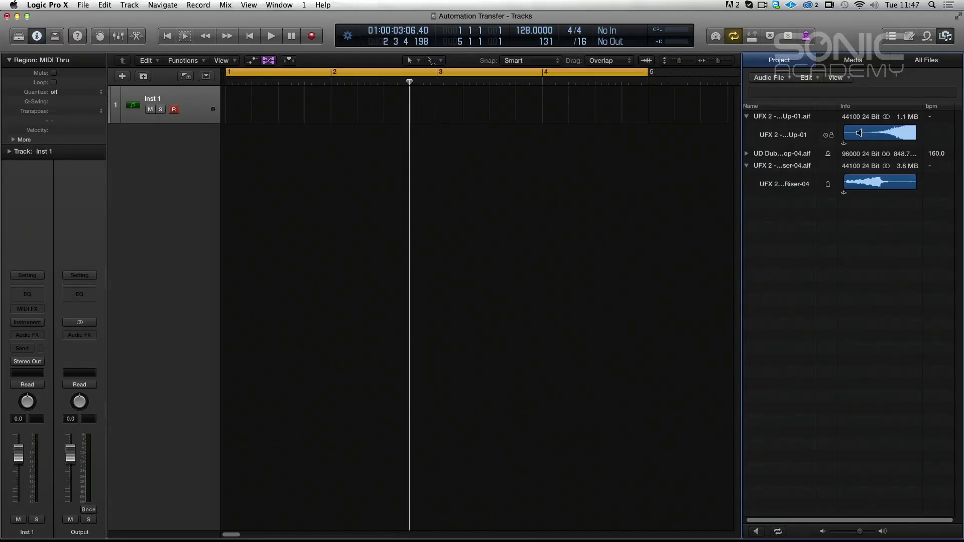
- Add the MOFO Riser-04 region from the Project browser to the arrangement with Add to Tracks
click(874, 182)
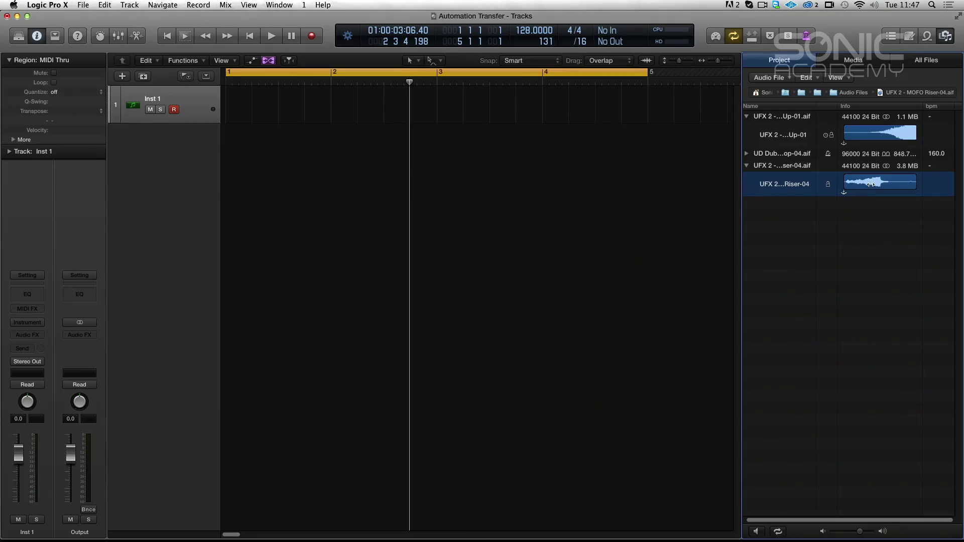
drag(891, 183, 417, 146)
click(747, 166)
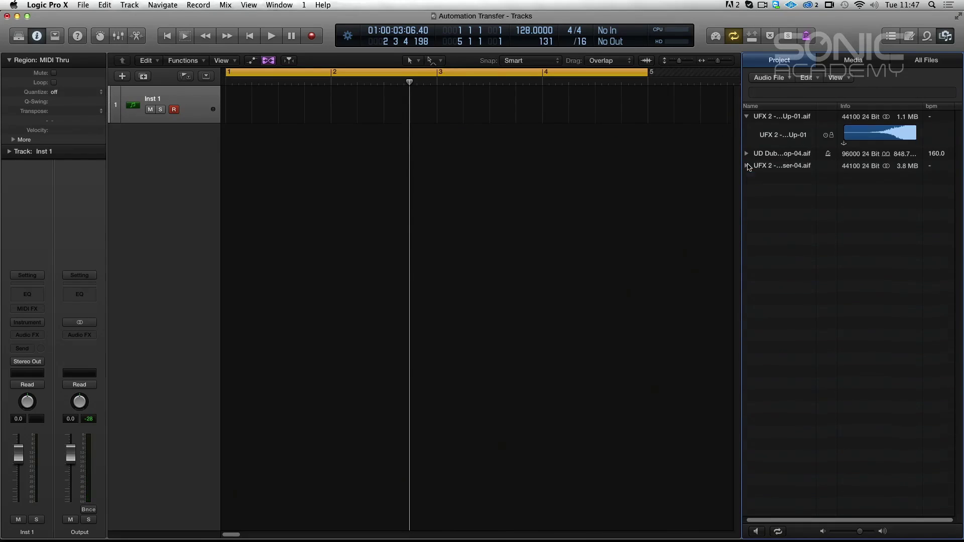
click(747, 166)
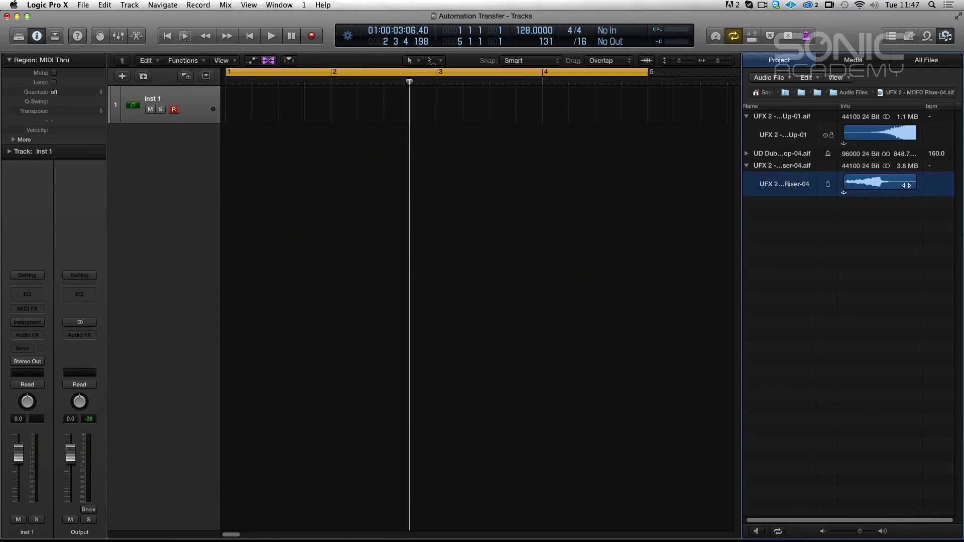
right_click(906, 188)
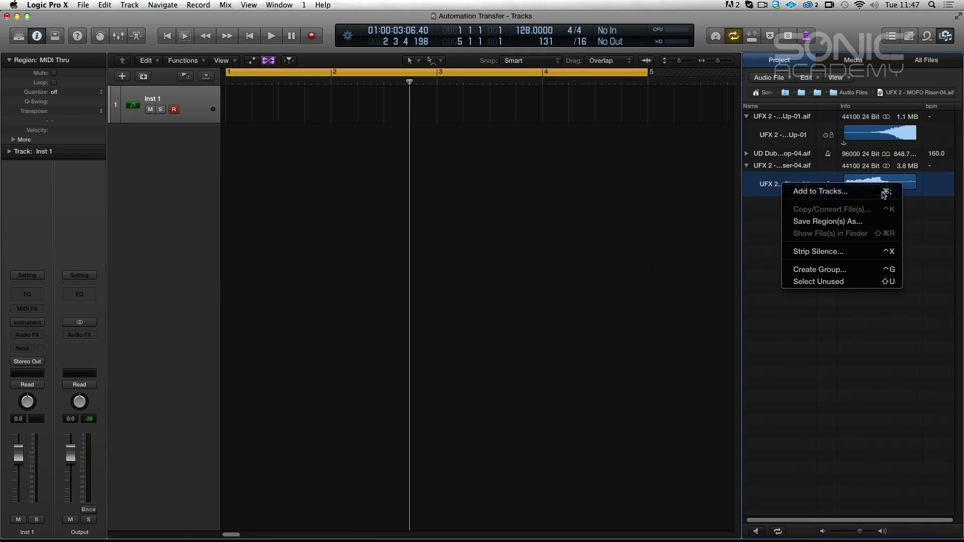
click(885, 192)
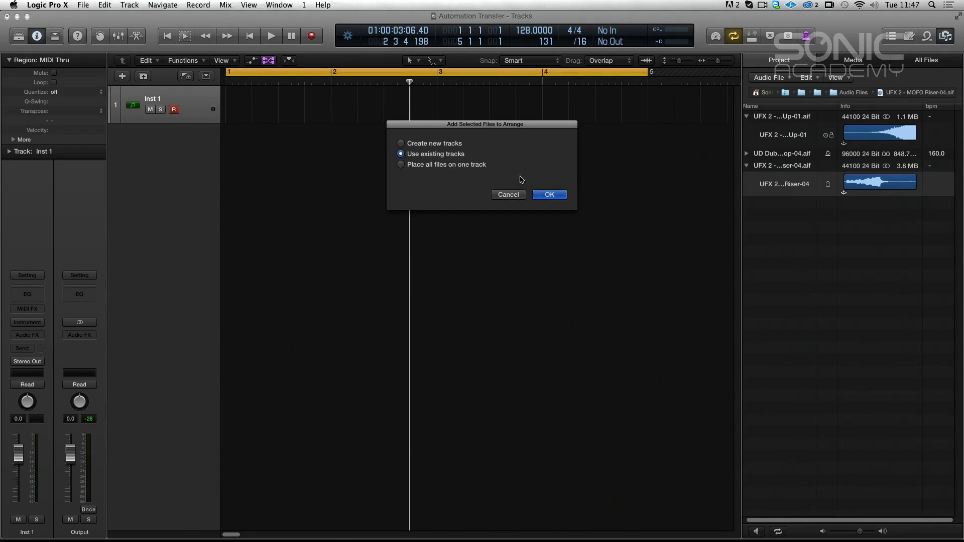
click(536, 196)
- Place the riser region on track 2 from bar 1 and play it from the start
drag(493, 142, 309, 114)
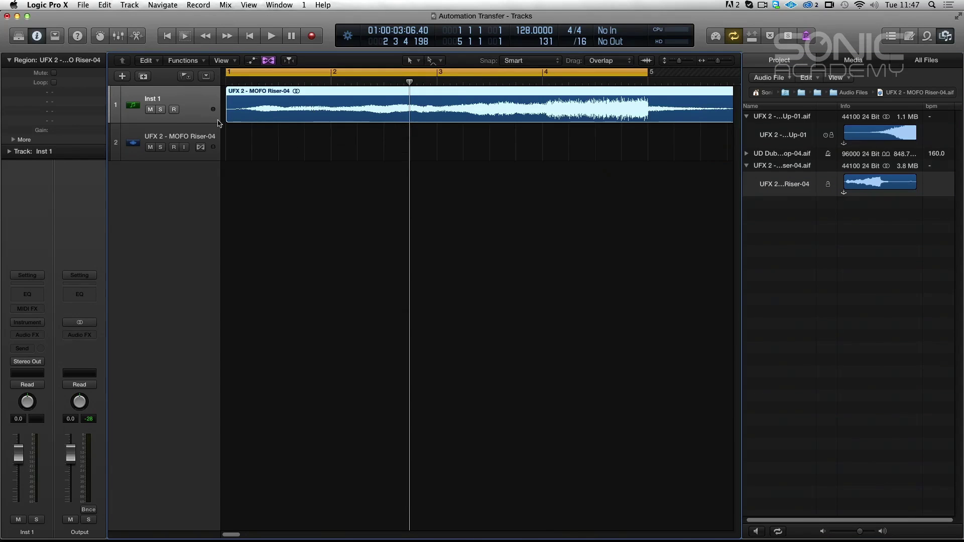
key(Return)
key(space)
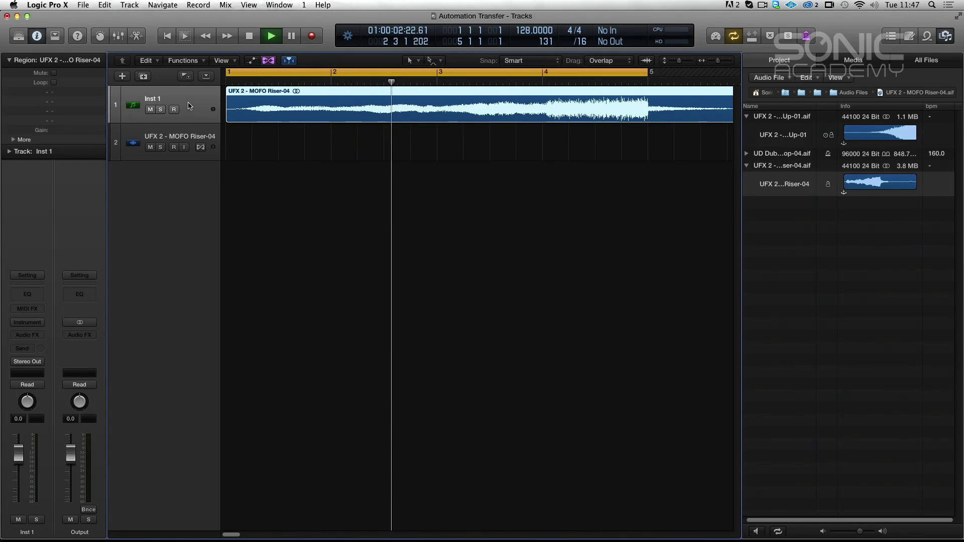
key(space)
drag(350, 108, 351, 138)
click(141, 137)
key(Return)
key(space)
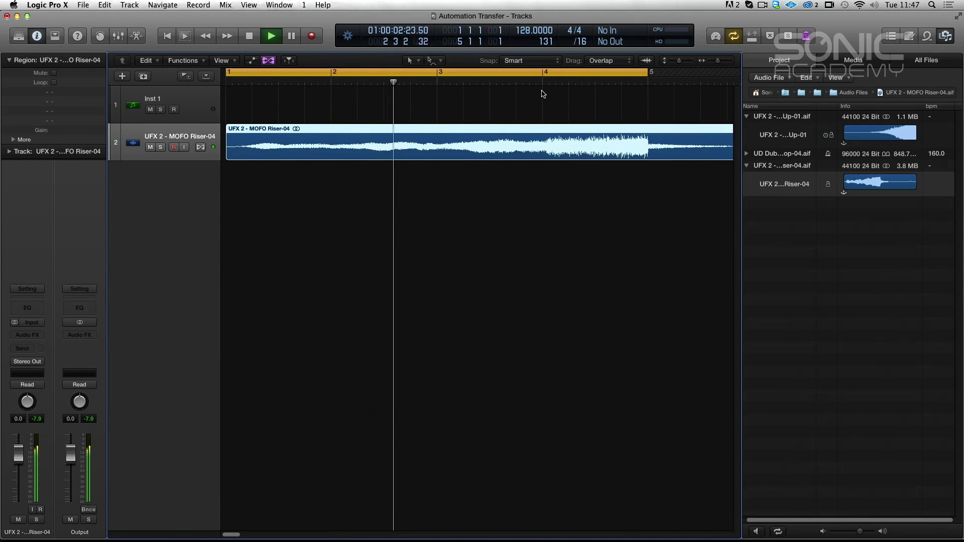
key(space)
- Load Ultrabeat (Drum Synth) in Stereo on the Inst 1 track, then close its window
click(187, 98)
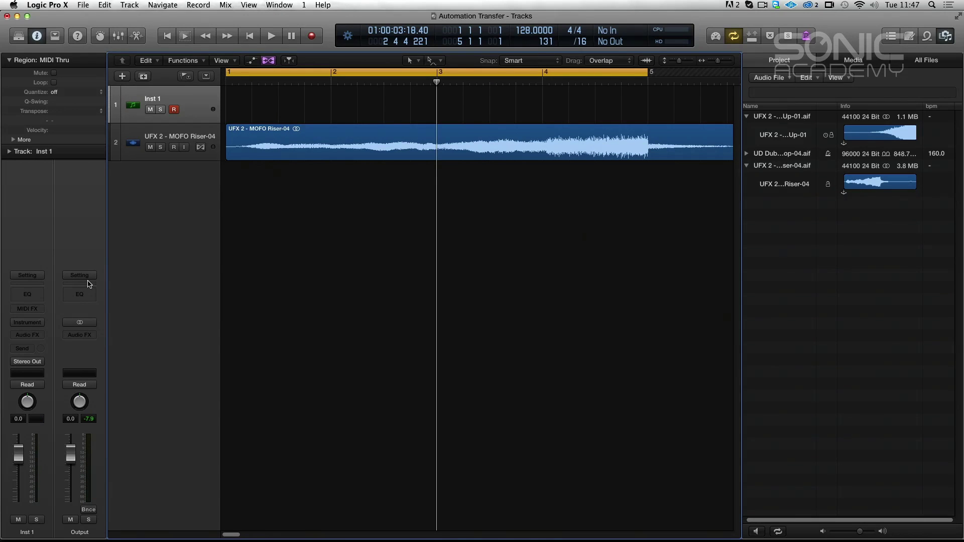
click(30, 327)
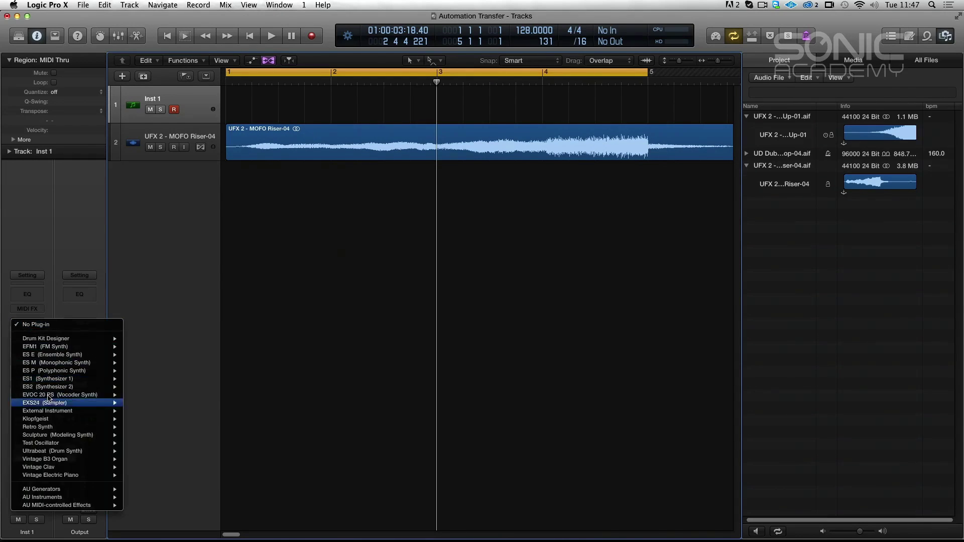
mouse_move(72, 451)
click(172, 451)
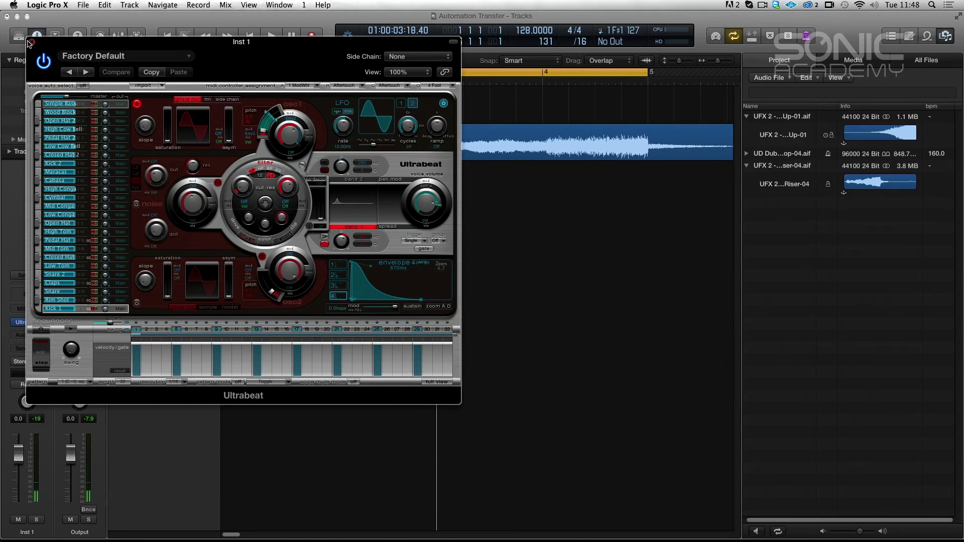
click(32, 42)
- Create an empty MIDI region on Inst 1 and open it in the Piano Roll, auditioning drum keys
right_click(239, 102)
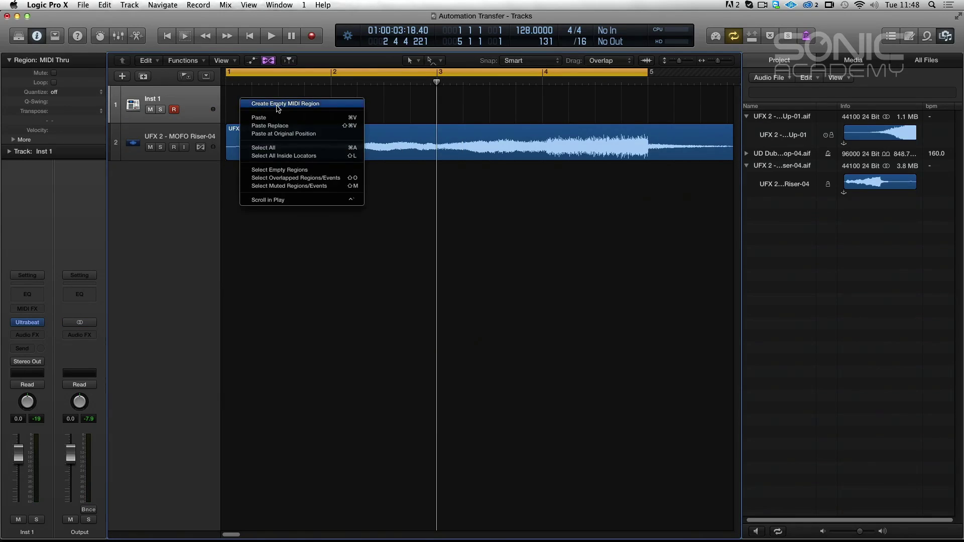
click(273, 105)
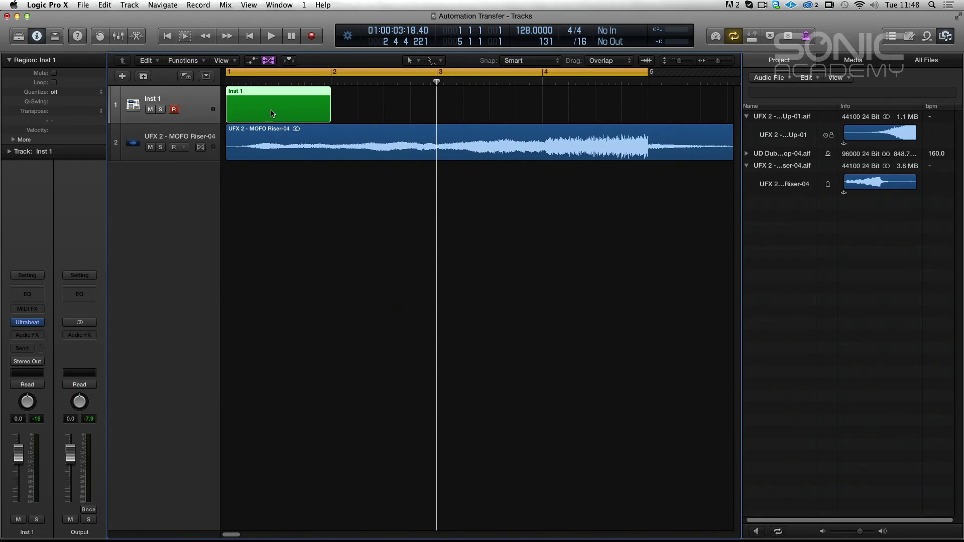
double_click(271, 112)
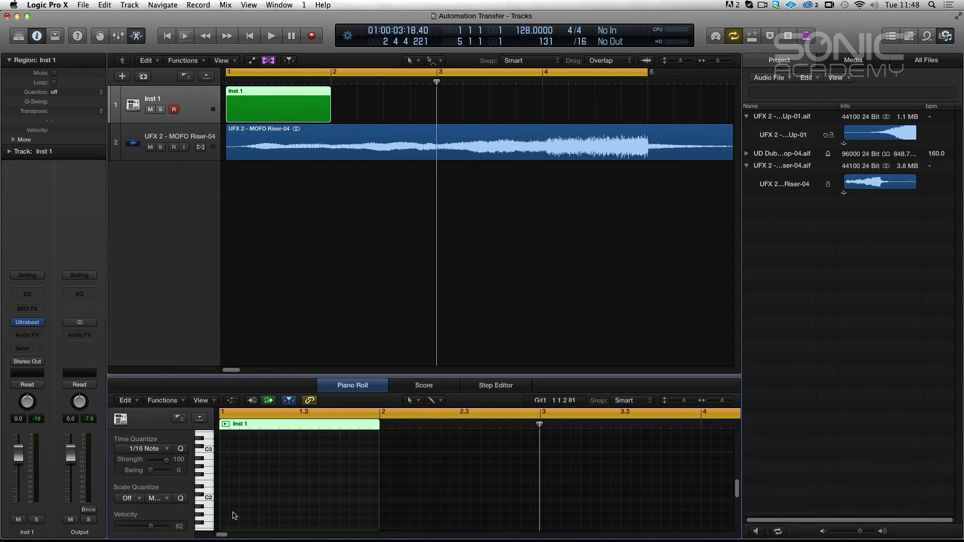
click(200, 518)
scroll(203, 519, down, 2)
click(205, 516)
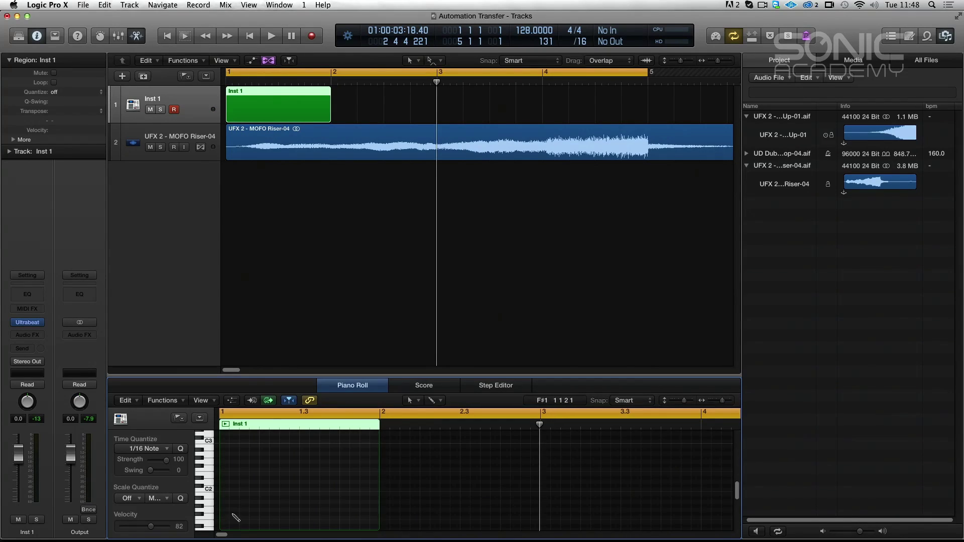
- Draw nine short F#1 hi-hat notes across the one-bar region
click(231, 515)
click(251, 515)
click(271, 514)
click(291, 514)
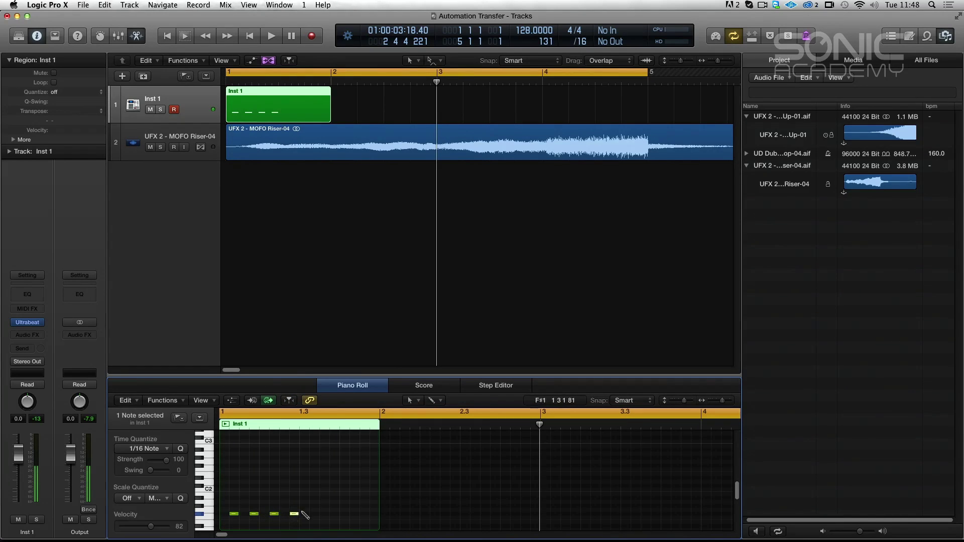
click(314, 514)
click(334, 515)
click(355, 514)
click(364, 514)
click(374, 515)
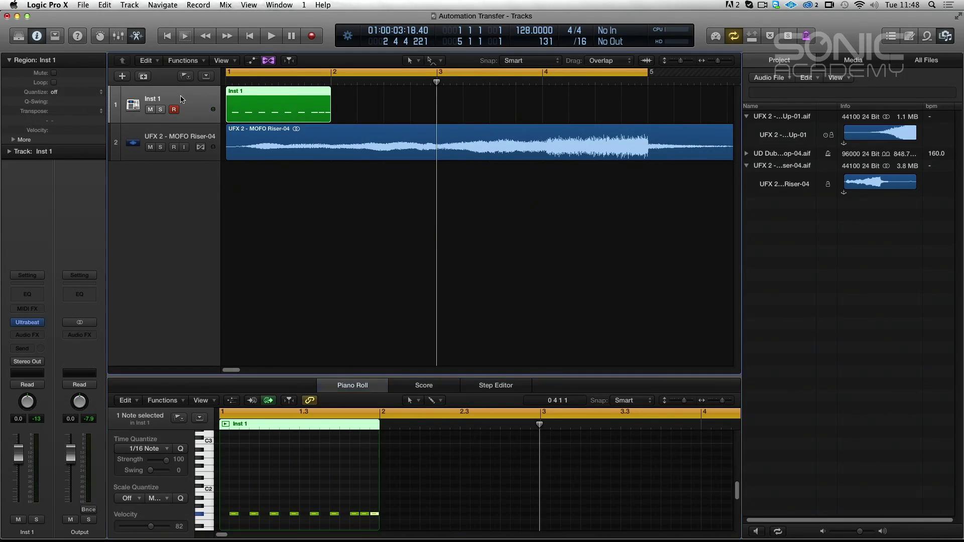
click(183, 135)
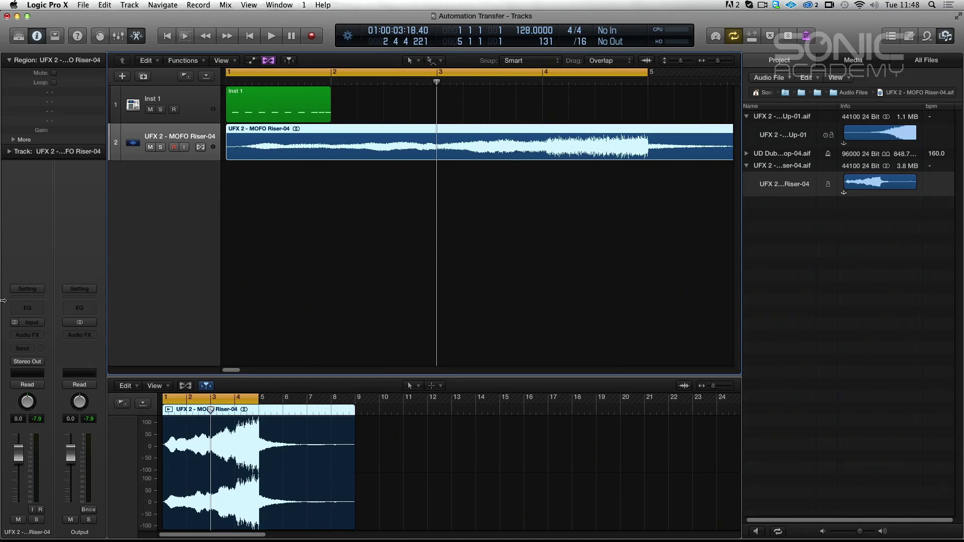
click(30, 335)
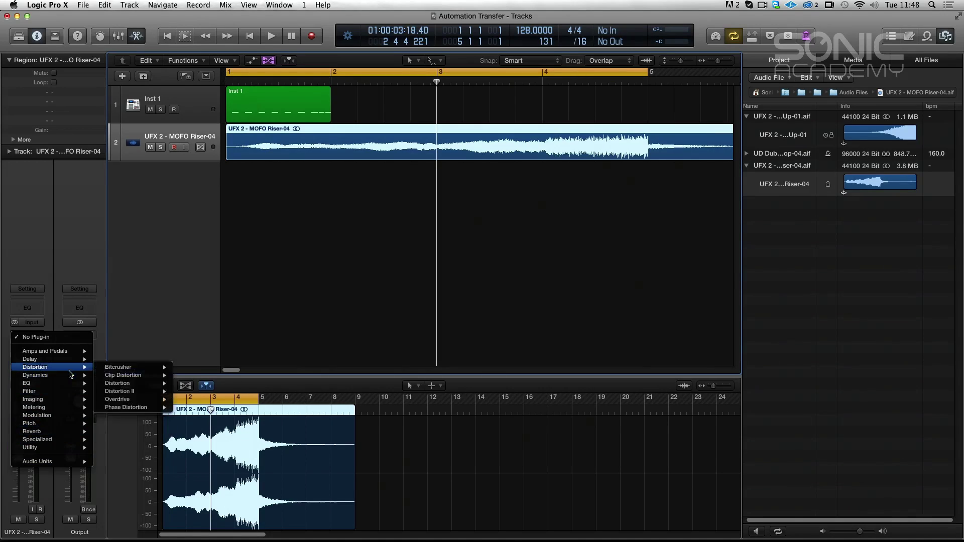
mouse_move(71, 376)
mouse_move(145, 376)
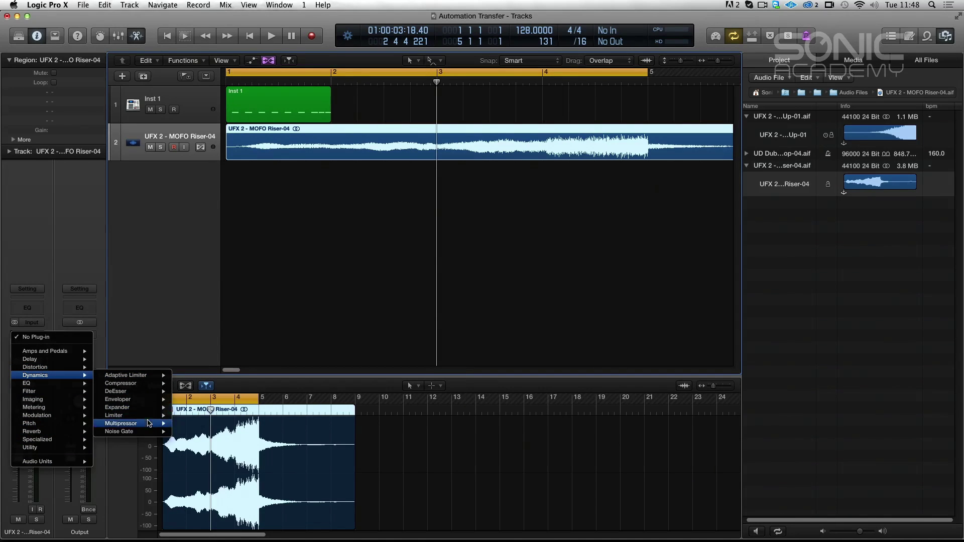
mouse_move(156, 431)
click(188, 431)
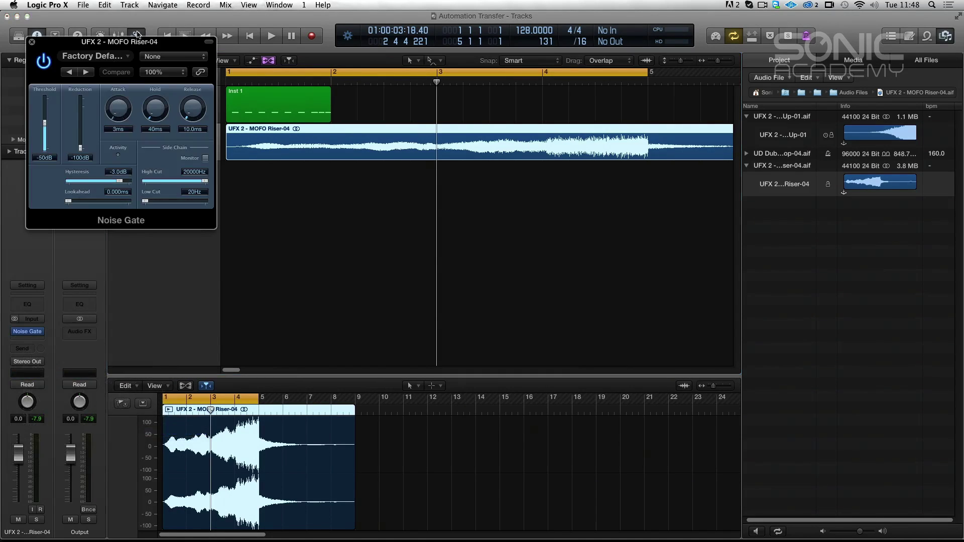
drag(149, 44, 613, 166)
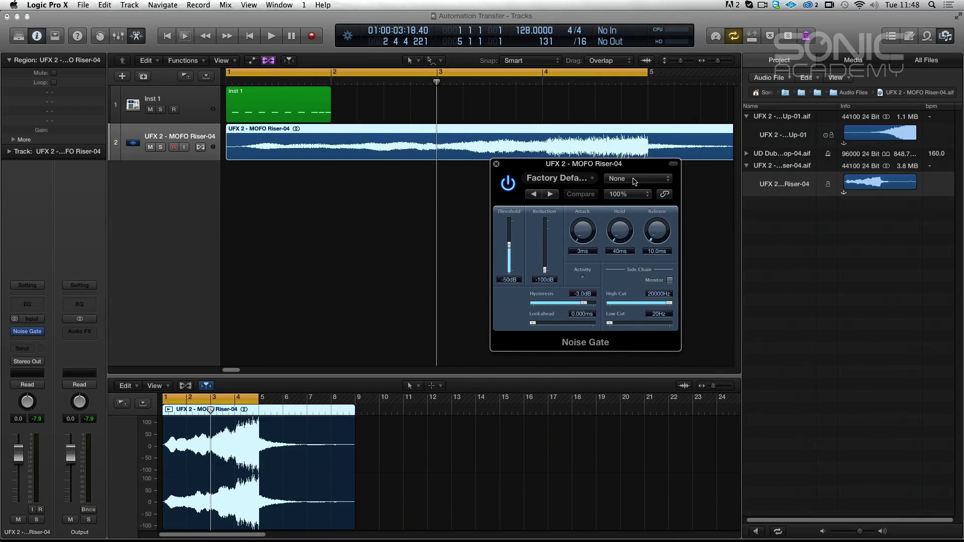
click(634, 181)
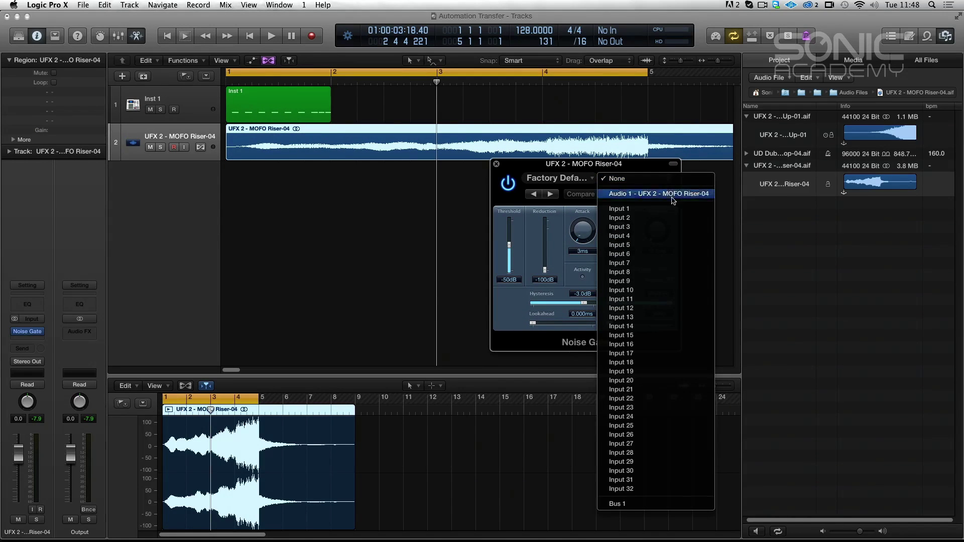
click(385, 195)
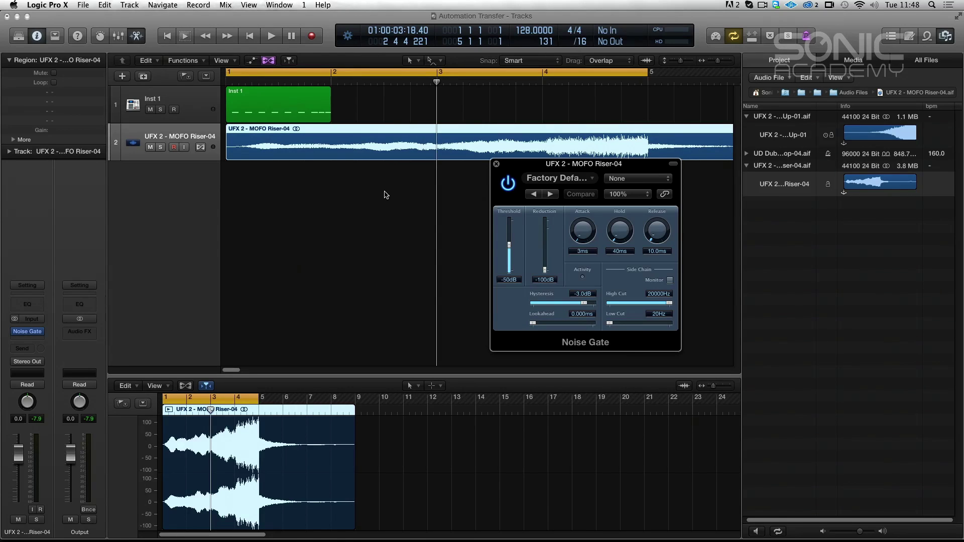
- Give Inst 1 an enabled send to Bus 1 and set its output to No Output
click(176, 110)
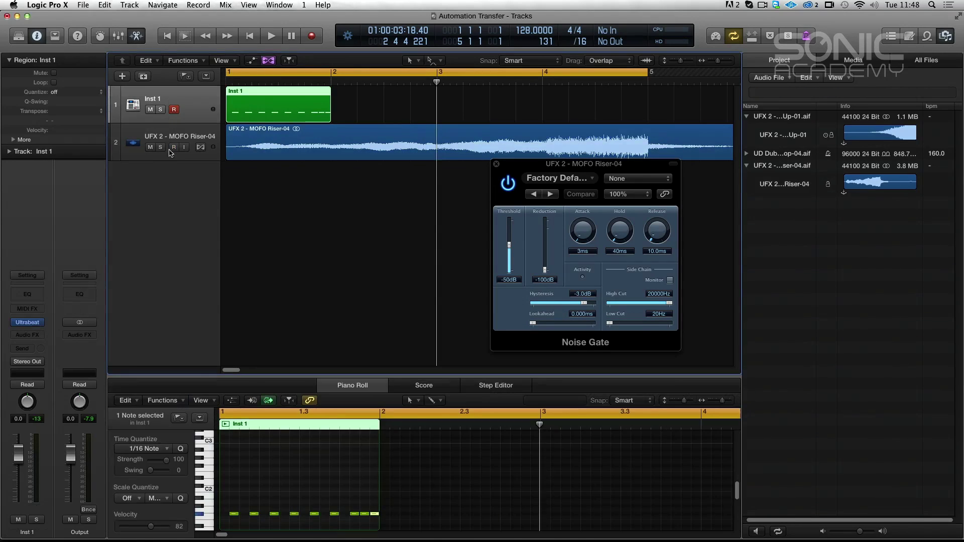
click(32, 350)
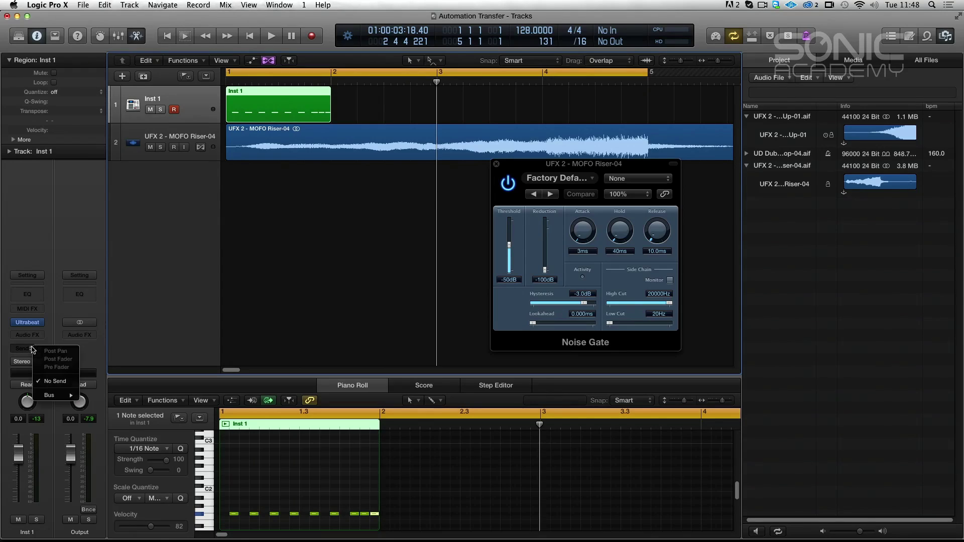
mouse_move(48, 395)
click(103, 395)
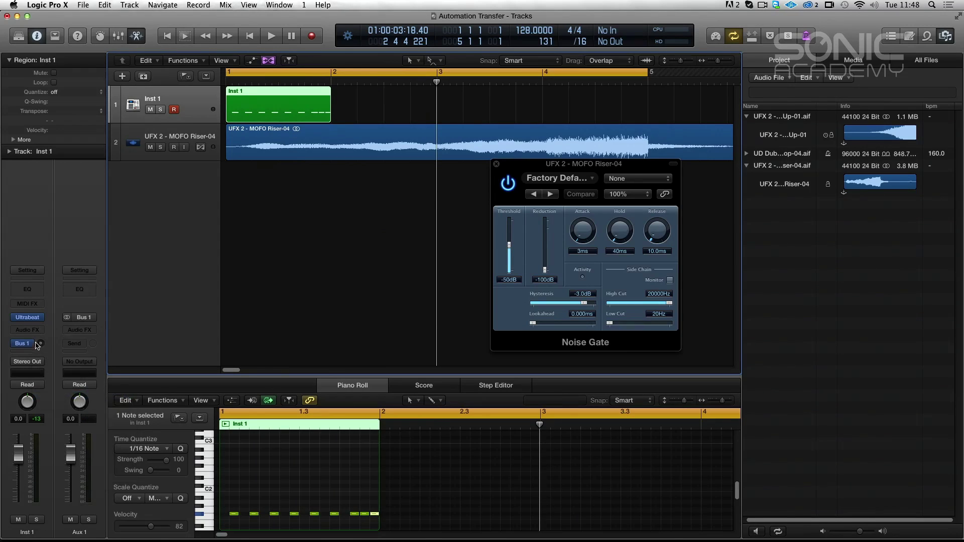
click(36, 362)
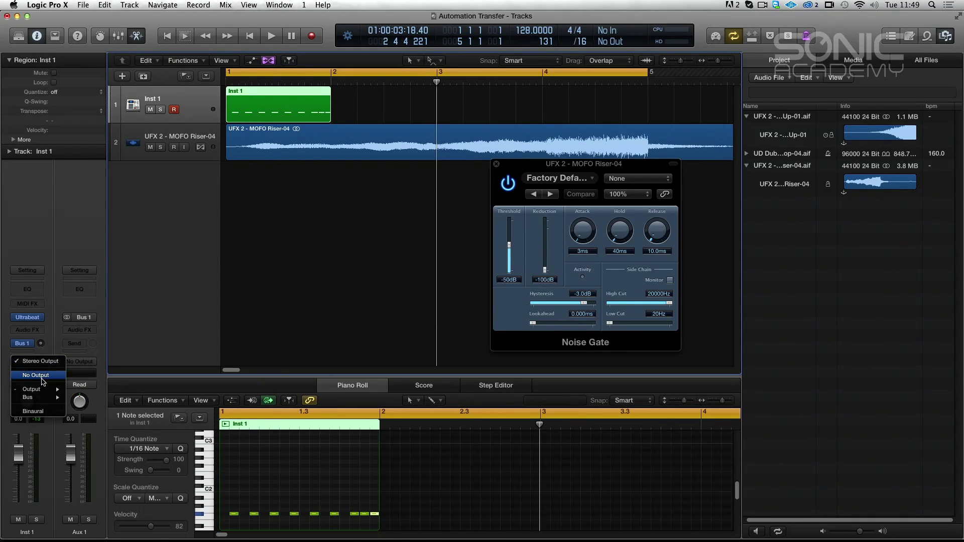
click(43, 382)
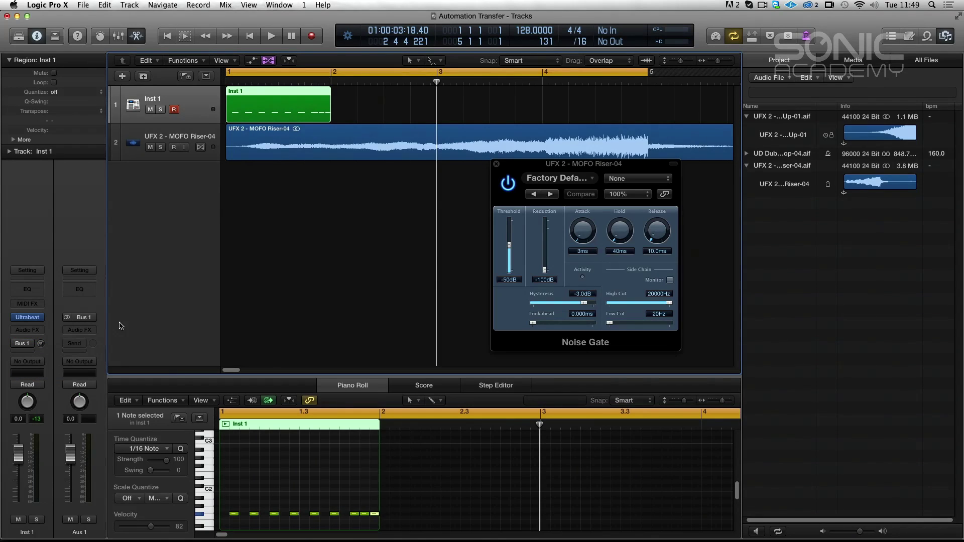
click(16, 344)
- Rename the Aux 1 channel to 'Noise'
click(648, 178)
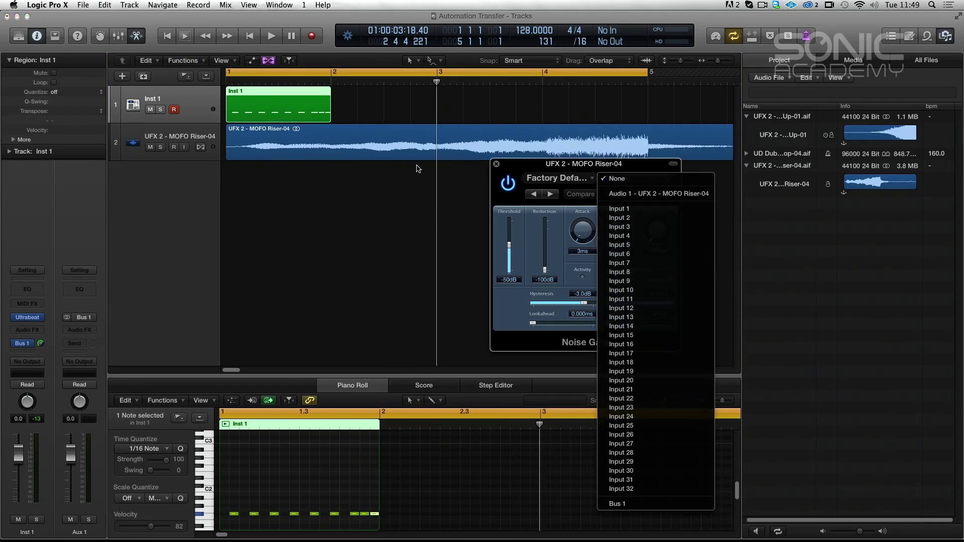
click(643, 178)
double_click(87, 532)
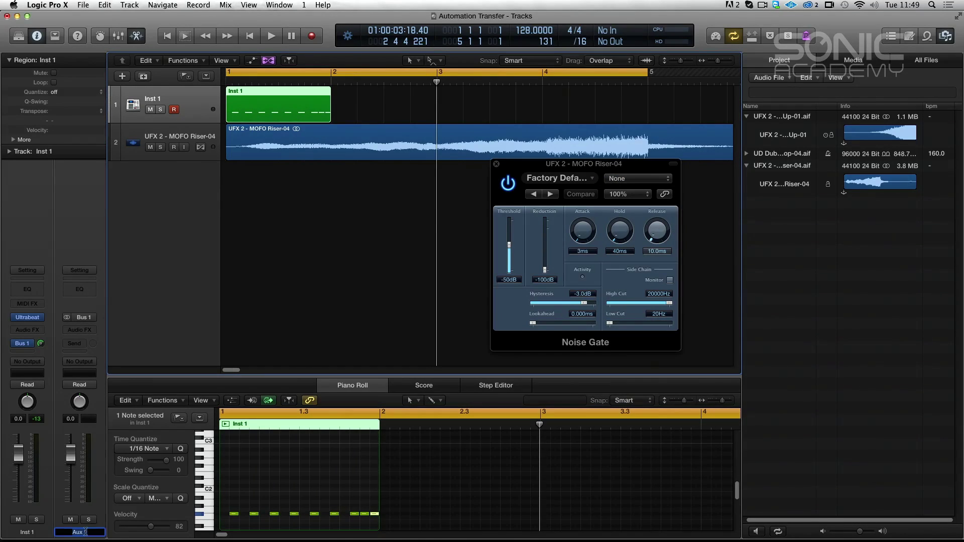
text(Noise)
key(Return)
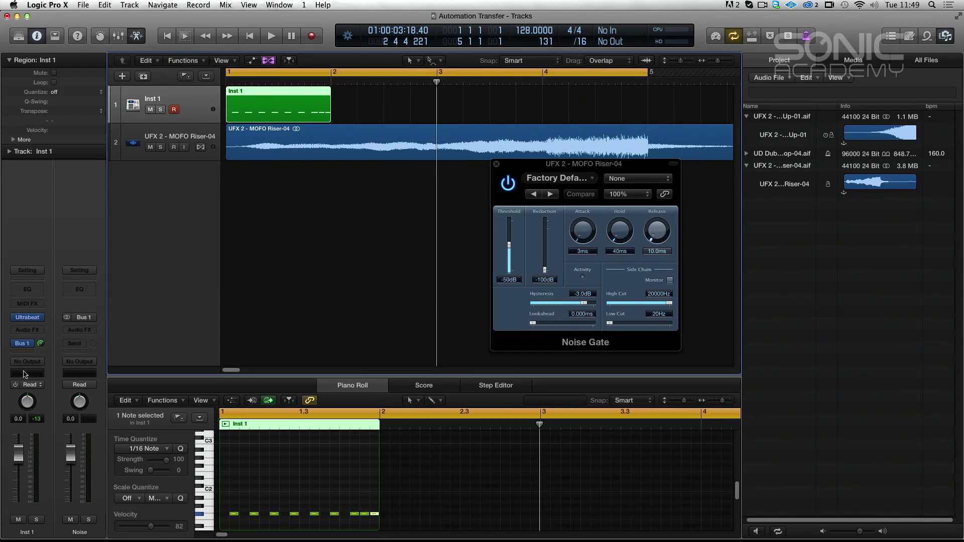
- Route the Inst 1 output to Bus 1
click(26, 363)
mouse_move(41, 384)
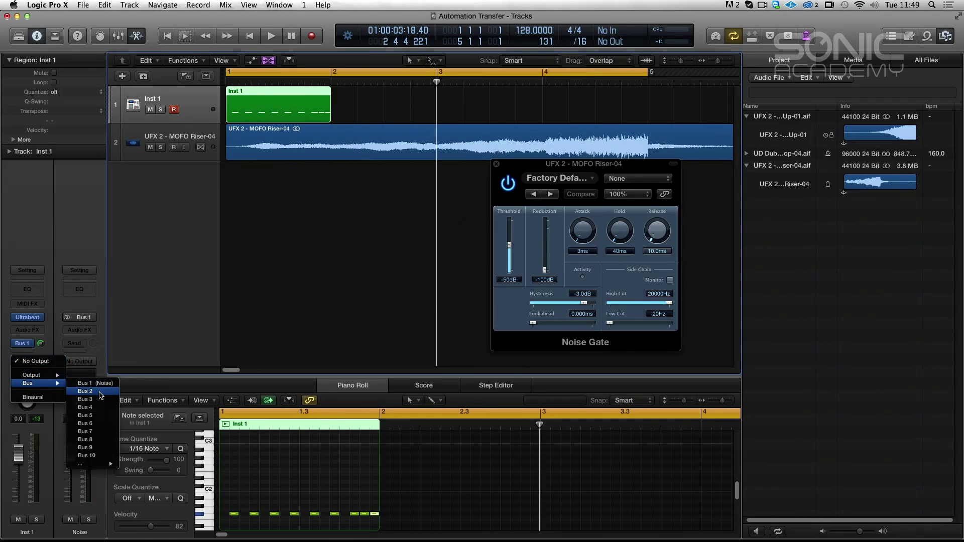
click(98, 383)
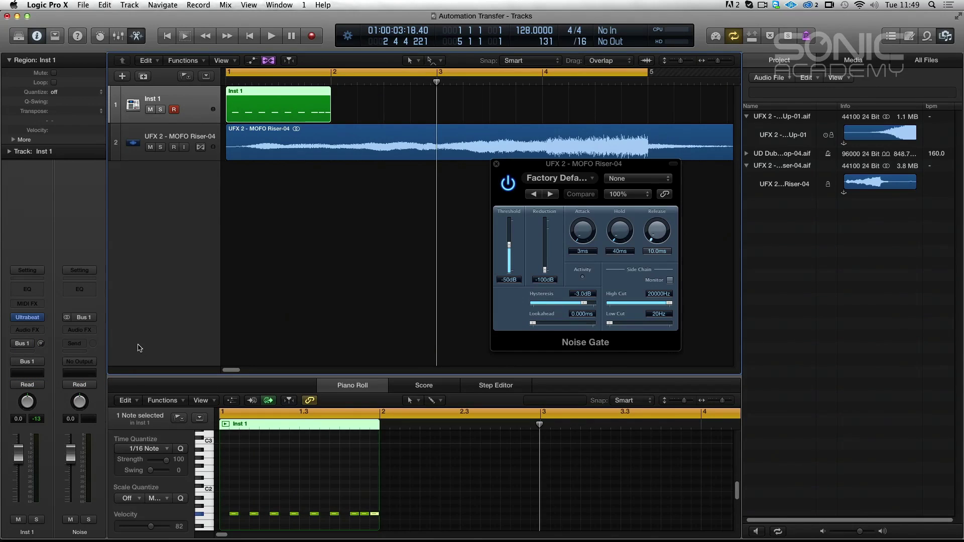
- Set the riser's Noise Gate side-chain source to Bus 1 and audition the gated riser
key(space)
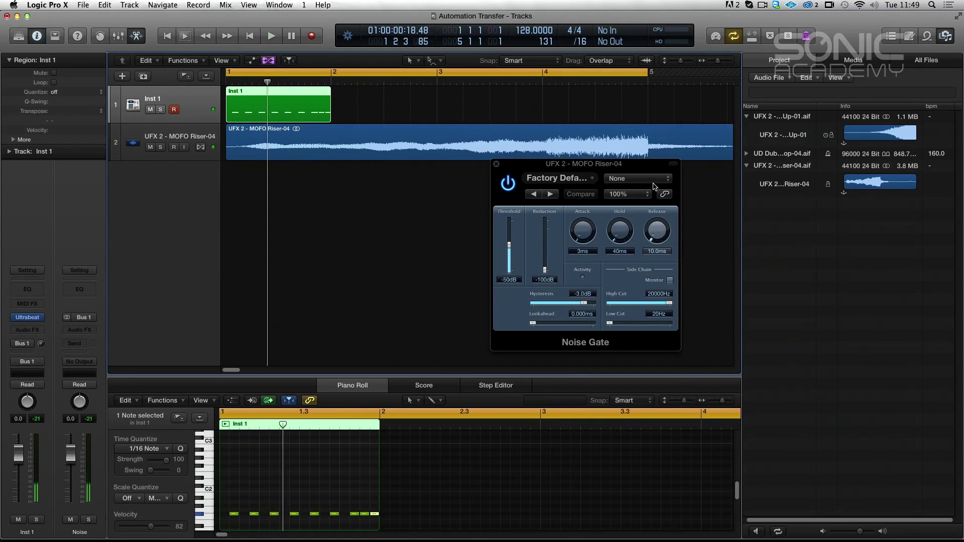
click(653, 182)
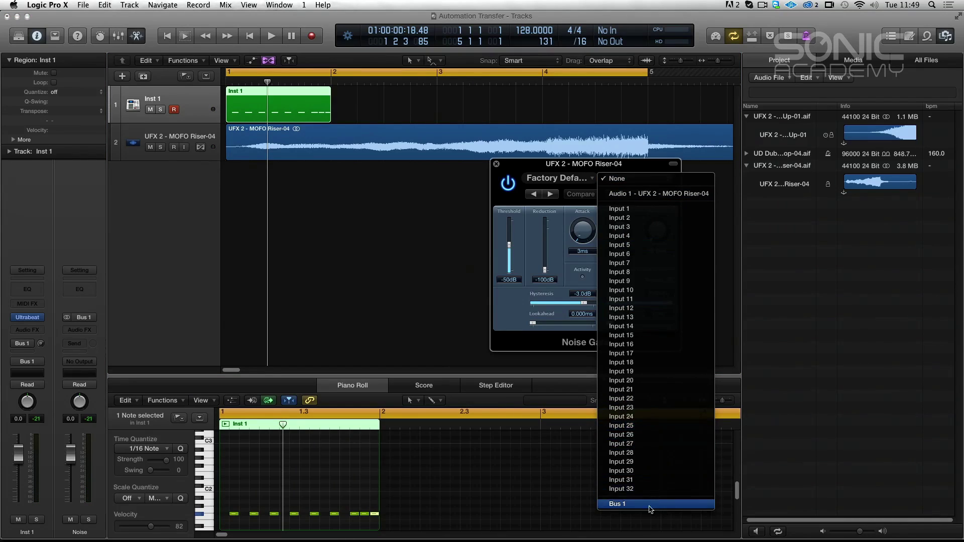
click(644, 505)
key(space)
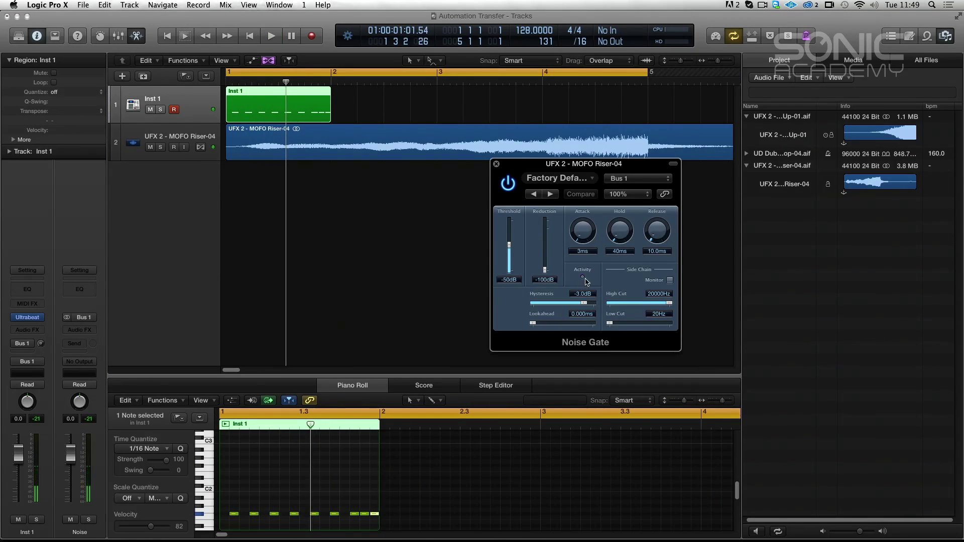
key(space)
- Copy the hi-hat region so it repeats through bars 2–4, then play it back
key(space)
drag(254, 108, 358, 112)
mouse_move(301, 95)
mouse_down()
mouse_move(551, 114)
mouse_move(290, 99)
mouse_up()
key(space)
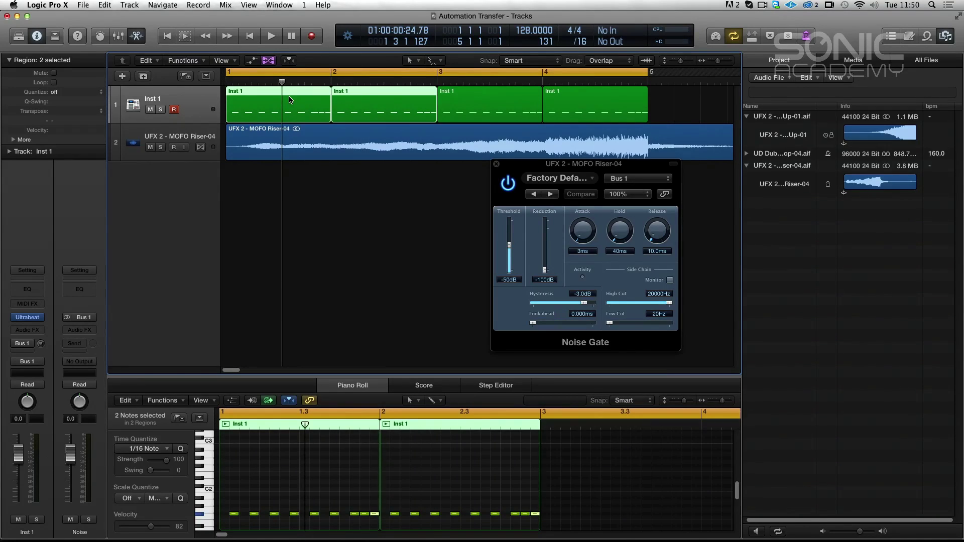
key(space)
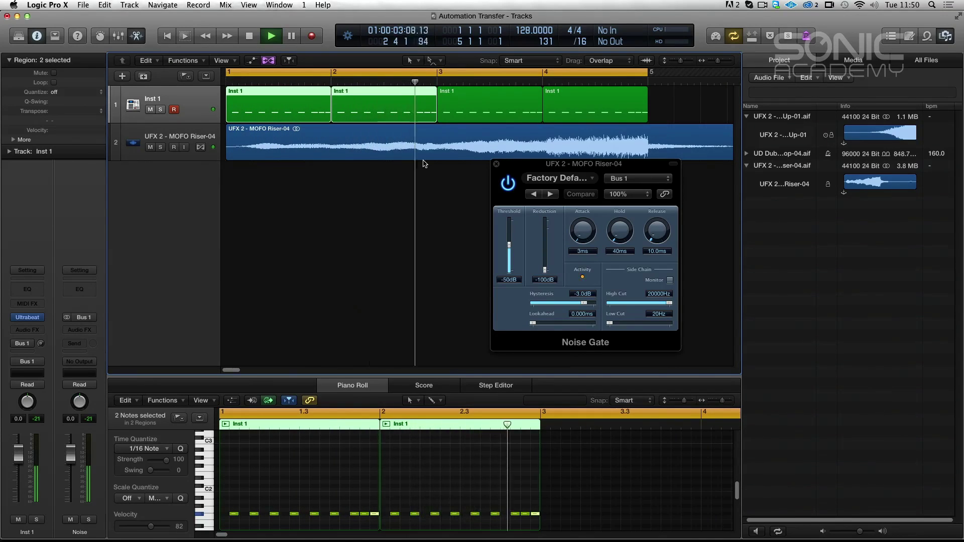
key(space)
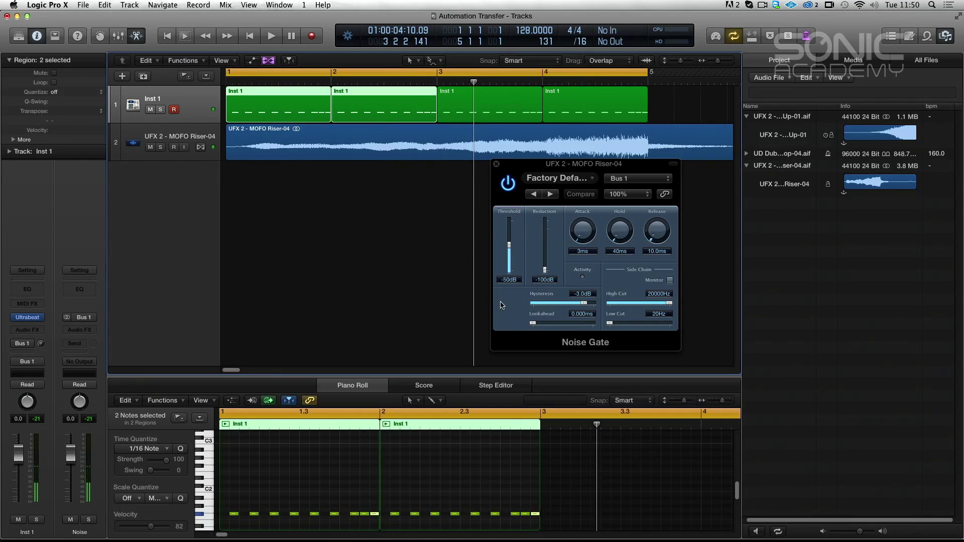
- Adjust the Noise Gate threshold to -31dB while auditioning playback
drag(509, 245, 505, 239)
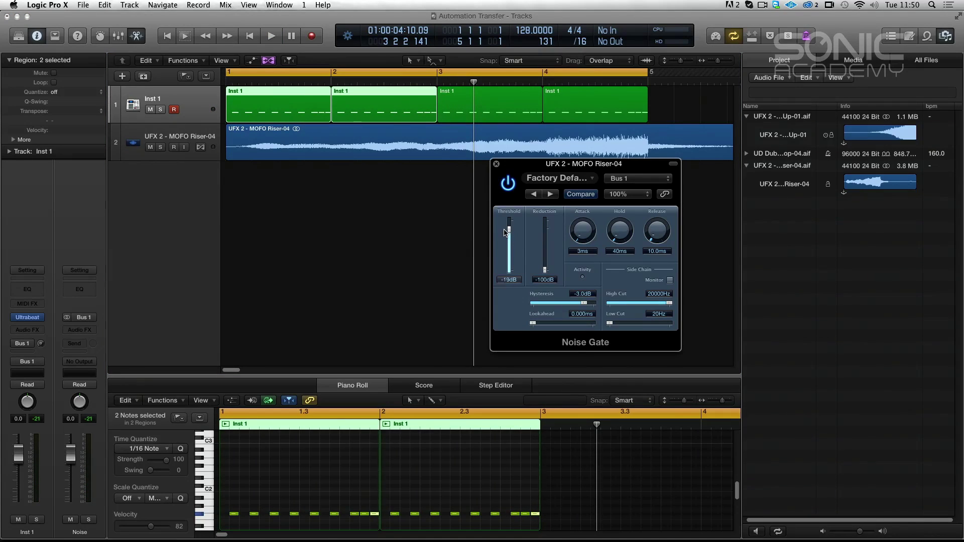
key(space)
drag(506, 232, 511, 236)
key(space)
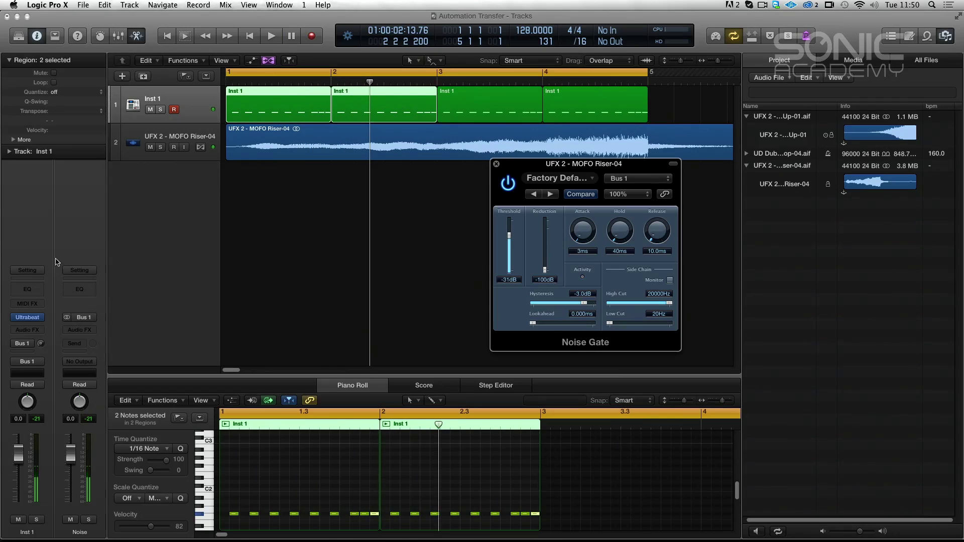
- Shorten the Ultrabeat hi-hat envelope 4 decay to 9.700ms while listening
click(27, 317)
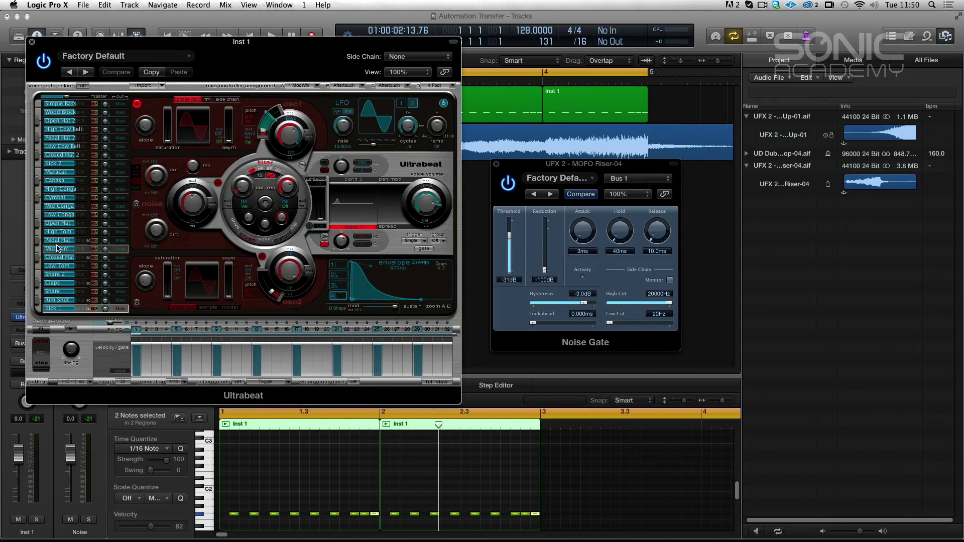
key(space)
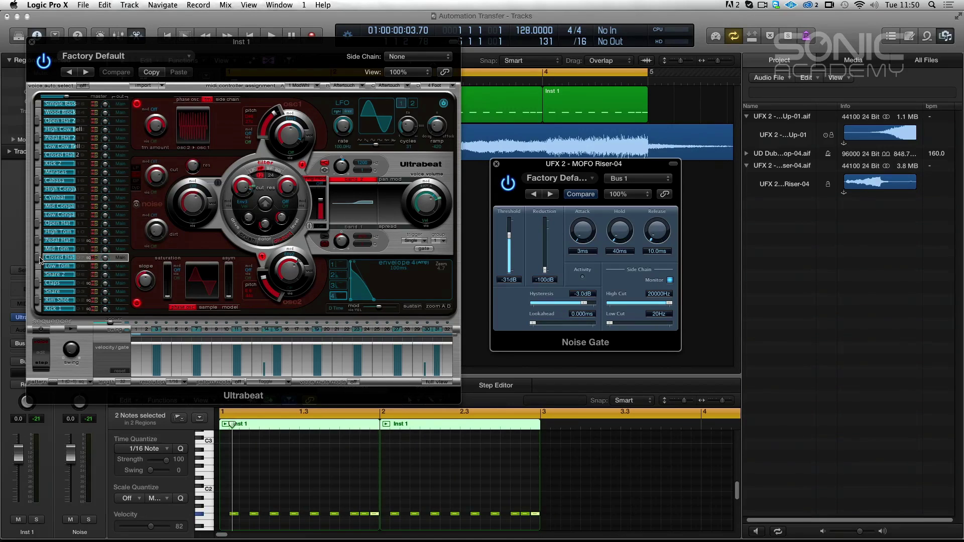
click(36, 260)
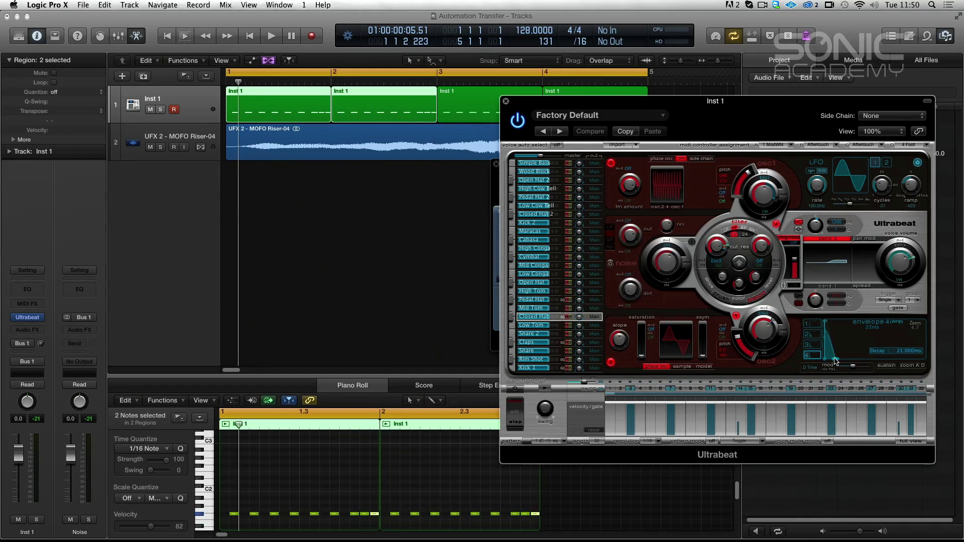
key(space)
drag(836, 361, 831, 360)
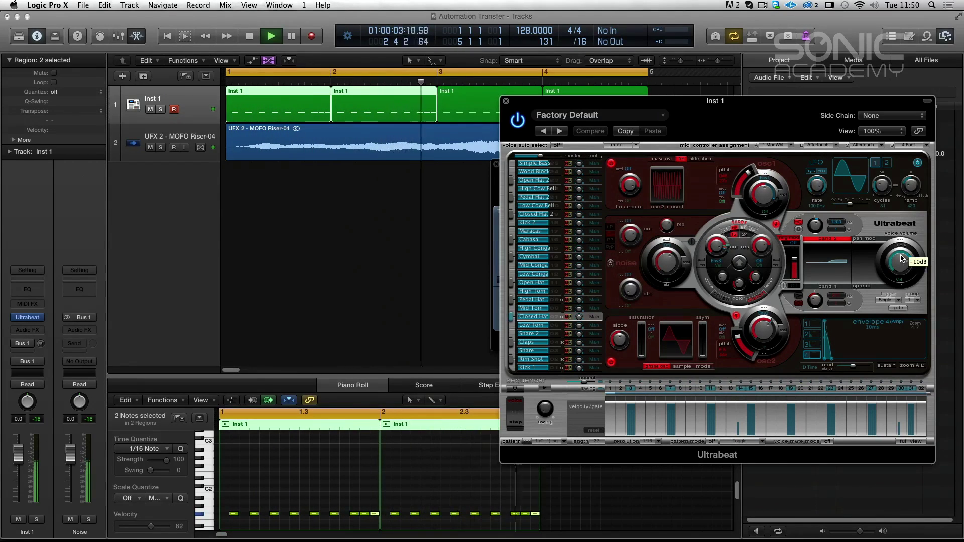
key(space)
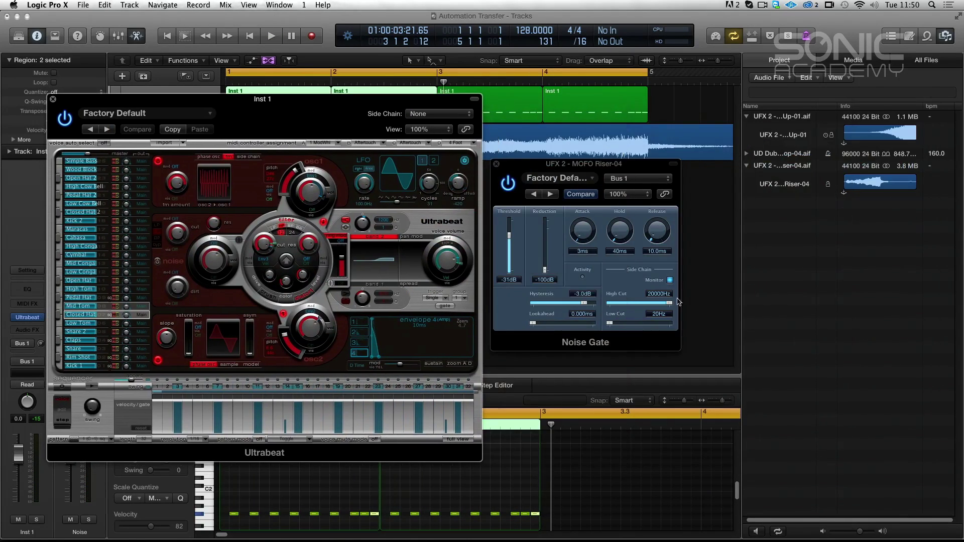
- Turn off Noise Gate side-chain Monitor, retweak the hi-hat decay, and close Ultrabeat
click(670, 281)
key(space)
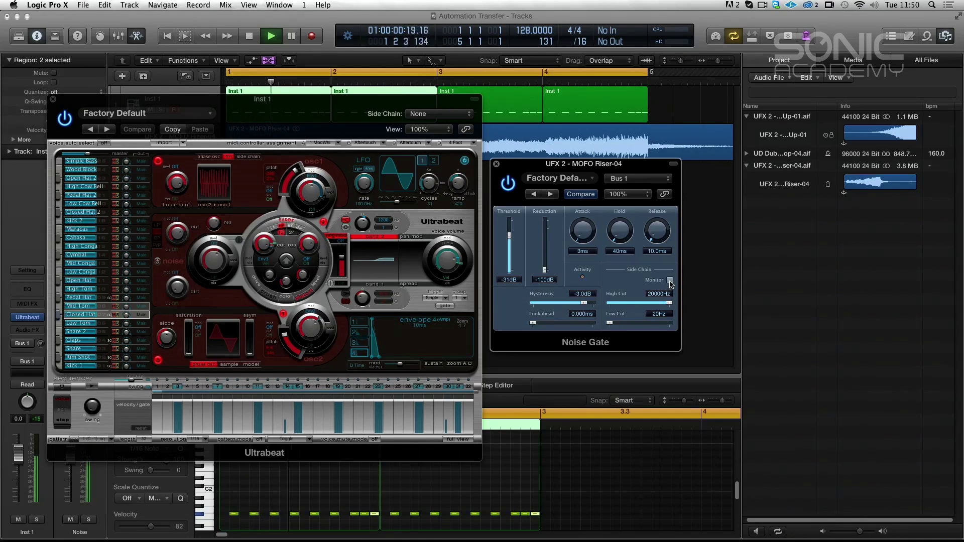
click(393, 361)
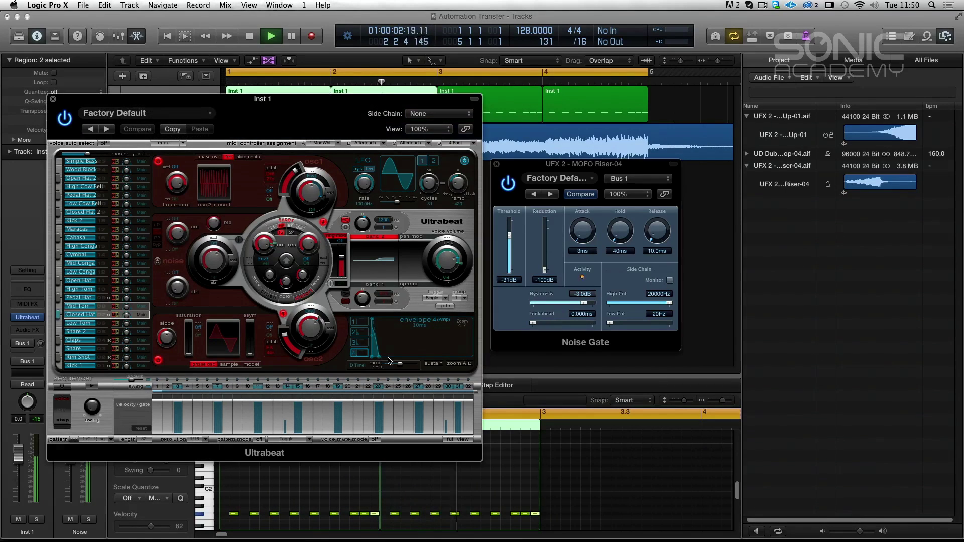
click(381, 360)
drag(380, 360, 378, 363)
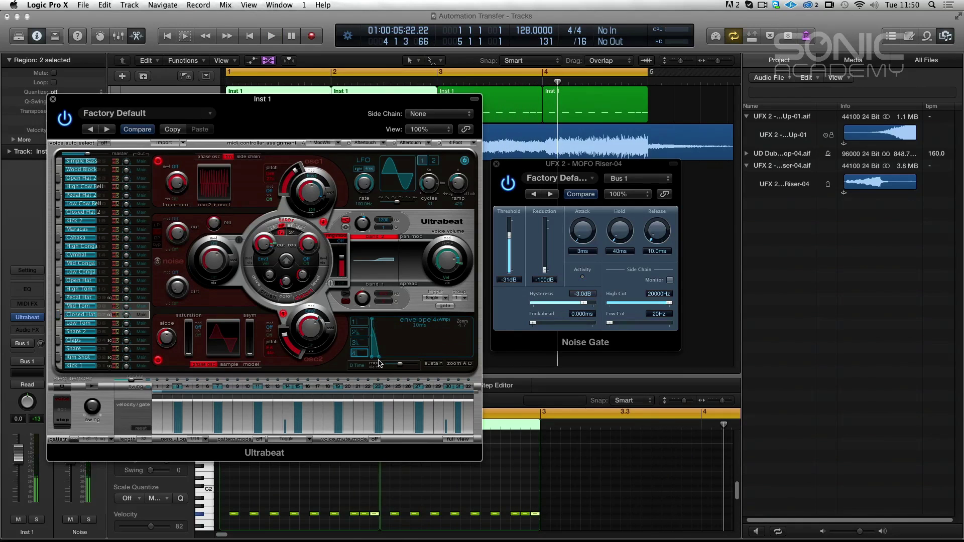
click(53, 100)
- Close the Noise Gate, show automation lanes, and browse Inst 1's automatable parameters
click(496, 164)
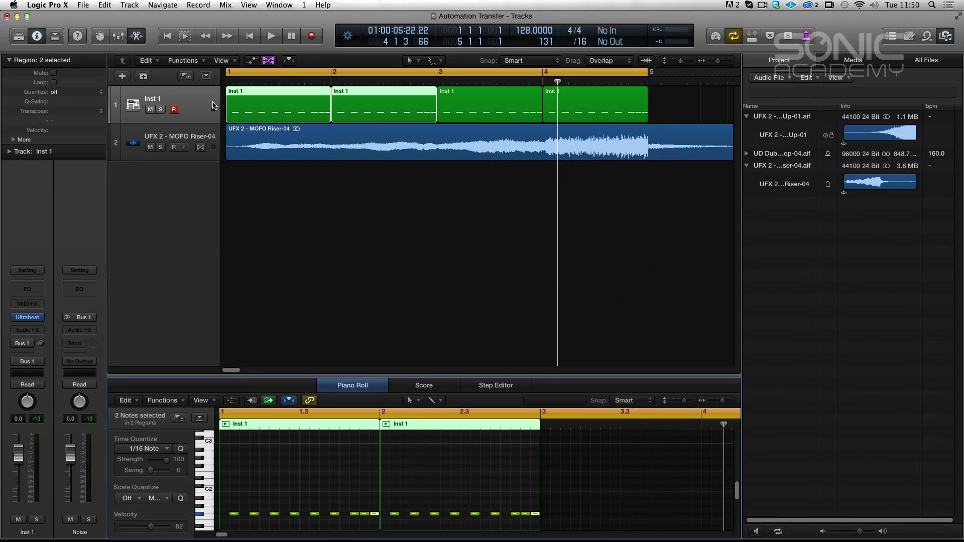
click(210, 104)
key(a)
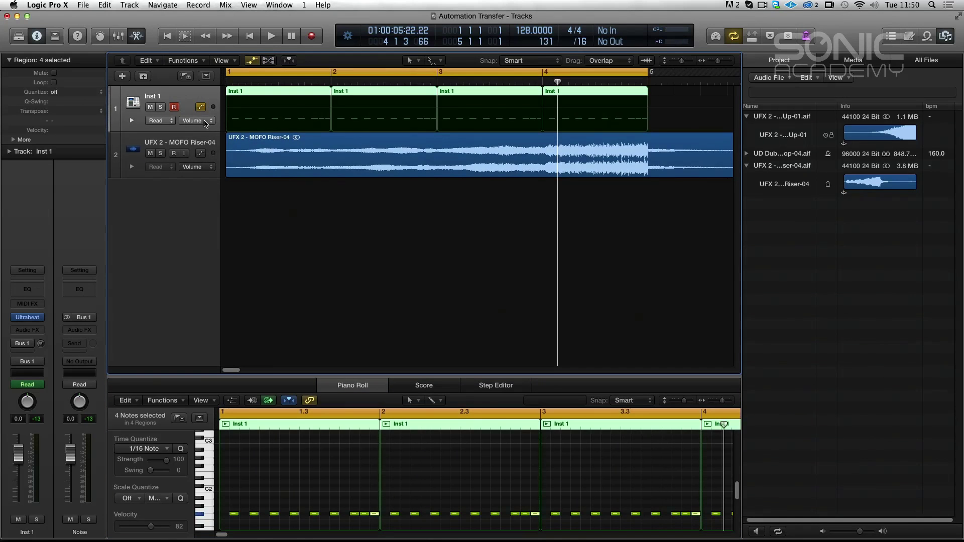
click(206, 124)
mouse_move(226, 145)
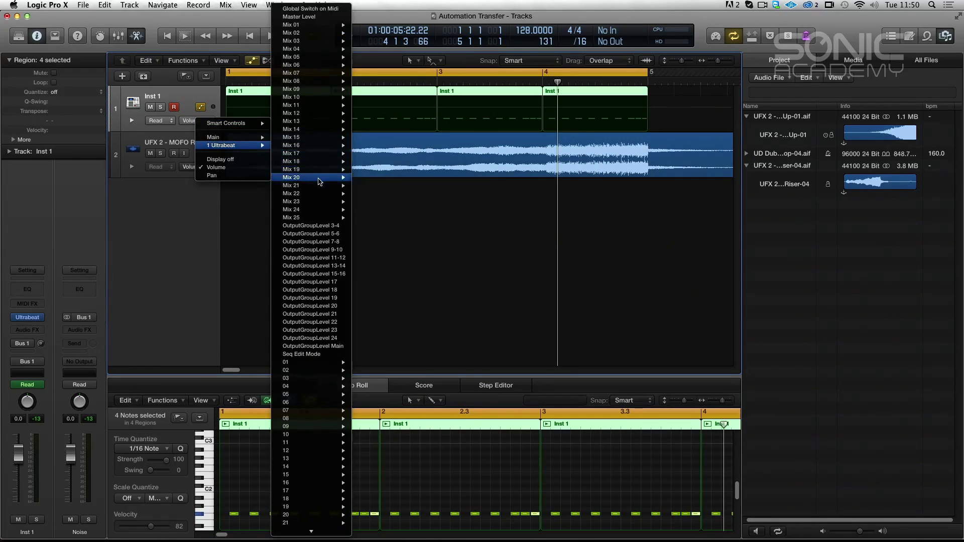
key(Escape)
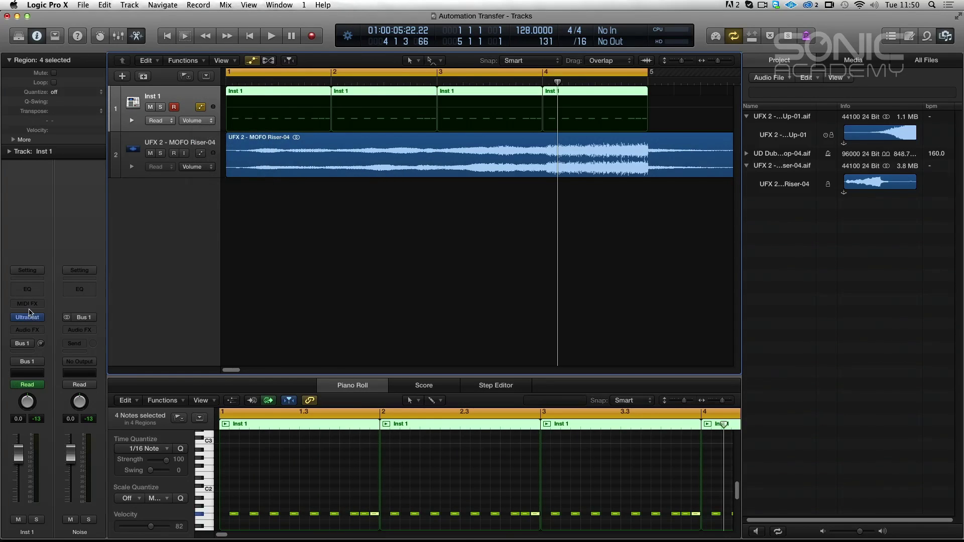
click(29, 318)
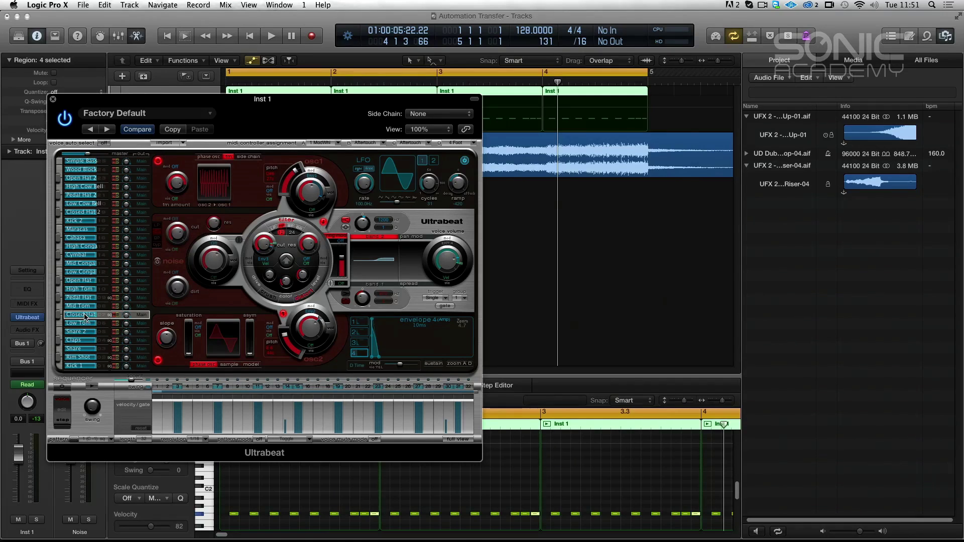
click(53, 100)
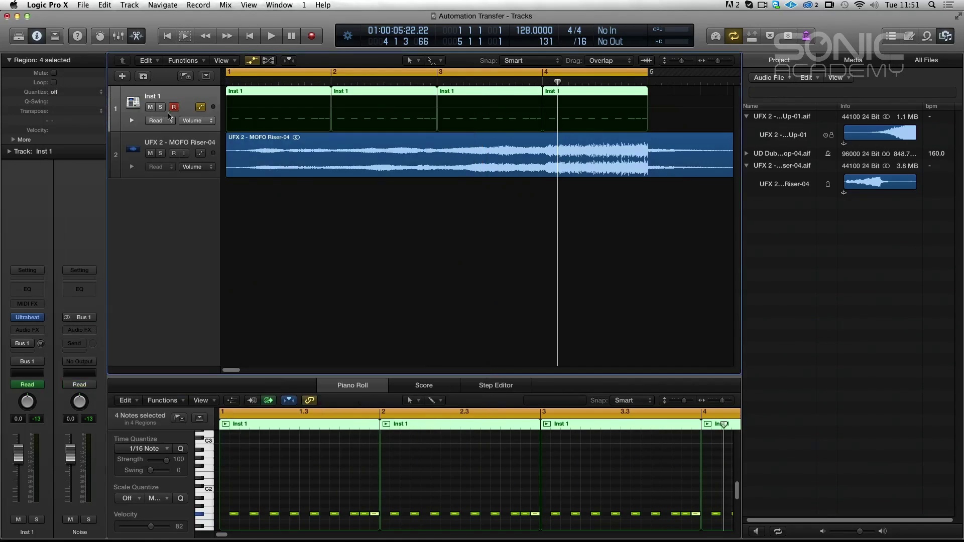
- Set Inst 1's automation lane to 1 Ultrabeat > 07 > Env4 > 07:Env4 Decay
click(191, 121)
mouse_move(224, 146)
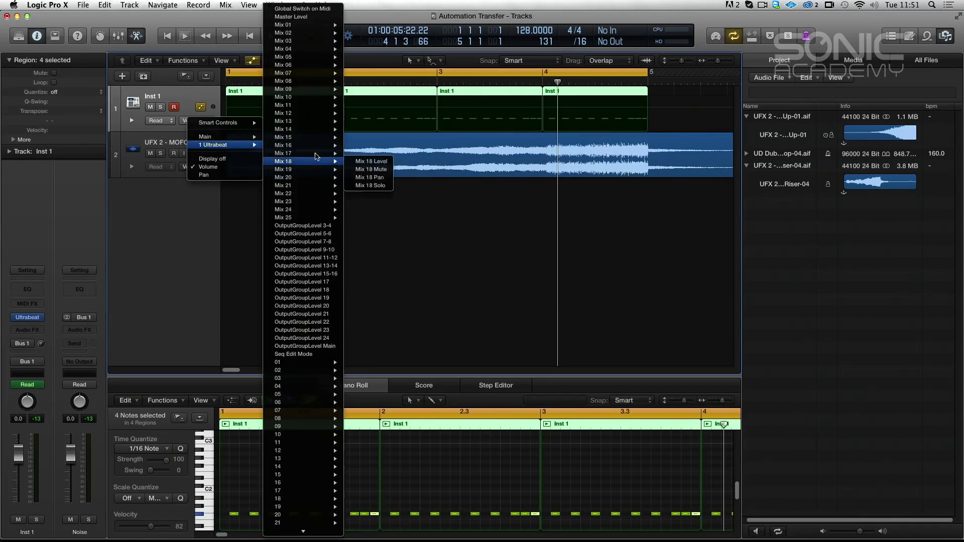
mouse_move(315, 412)
mouse_move(349, 426)
mouse_move(392, 484)
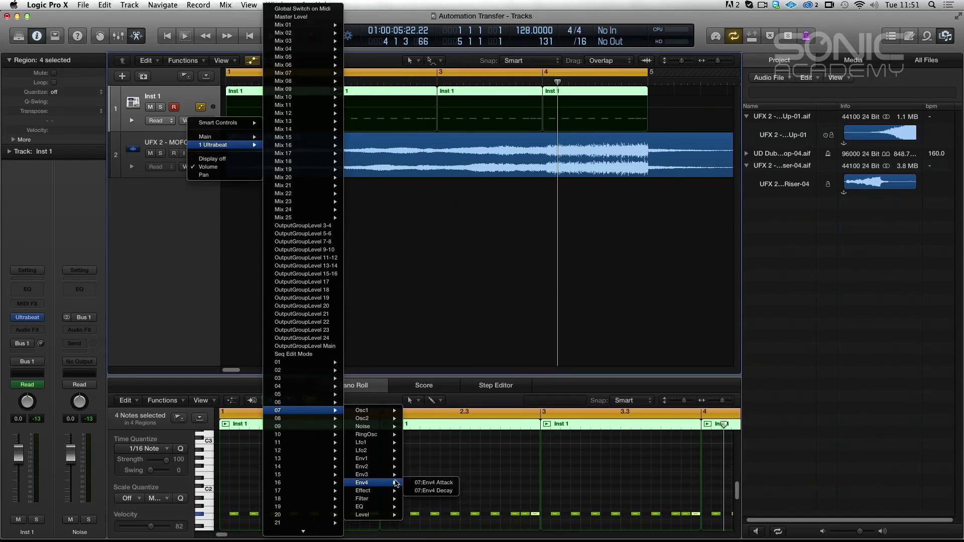
click(434, 491)
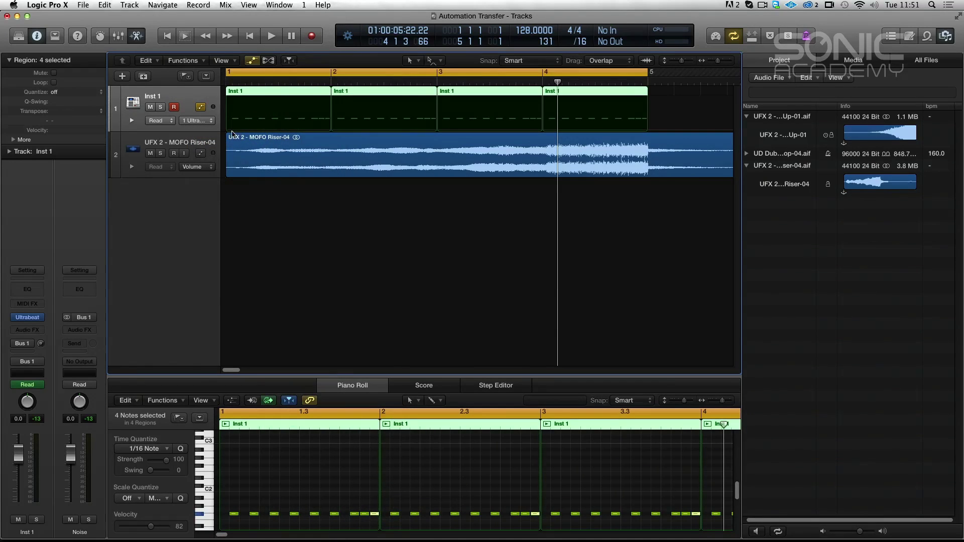
- Raise the Env4 Decay automation end to 1.0 for a rising ramp and audition it
click(229, 132)
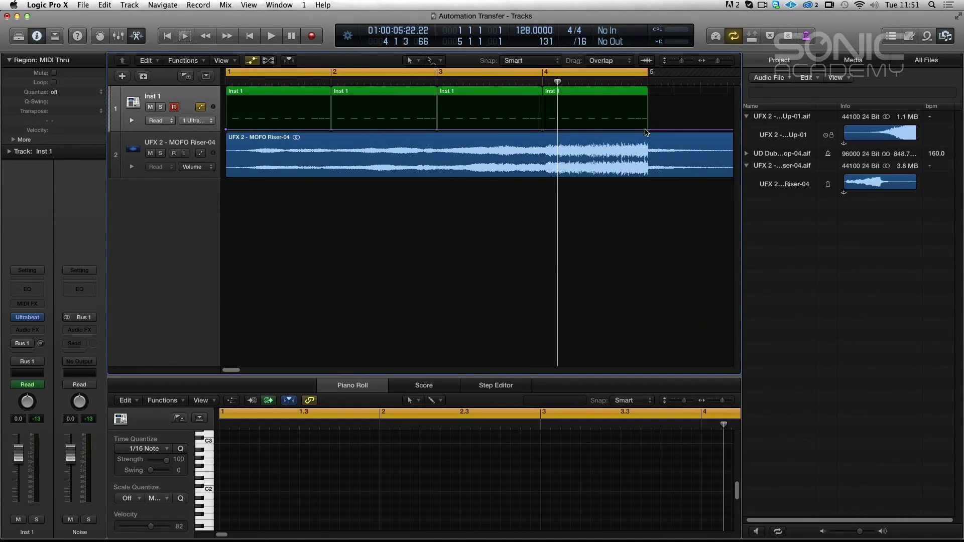
drag(645, 132, 645, 97)
key(space)
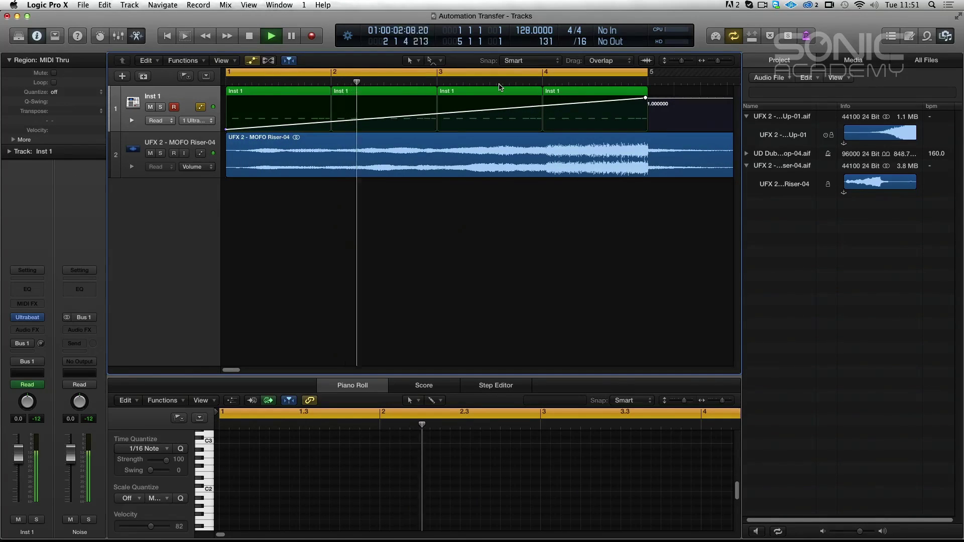
key(space)
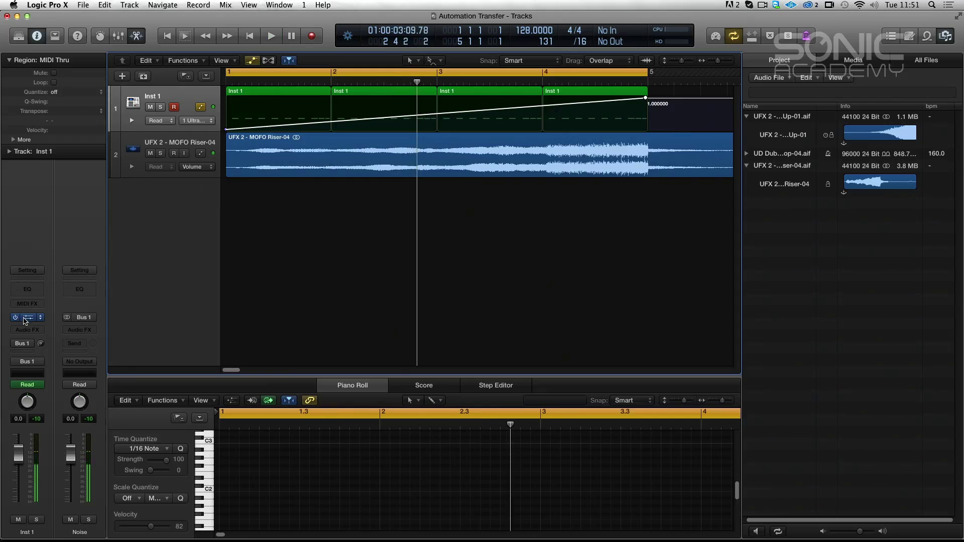
click(24, 318)
key(space)
- Flatten the decay automation at 0.0, add a 0.054 point near bar 2, and audition
drag(373, 99, 413, 223)
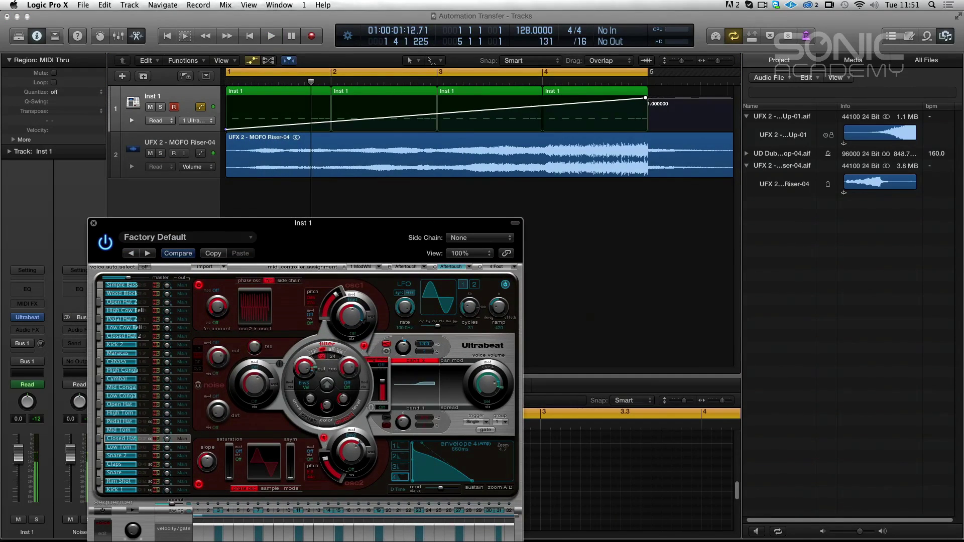
drag(645, 98, 645, 130)
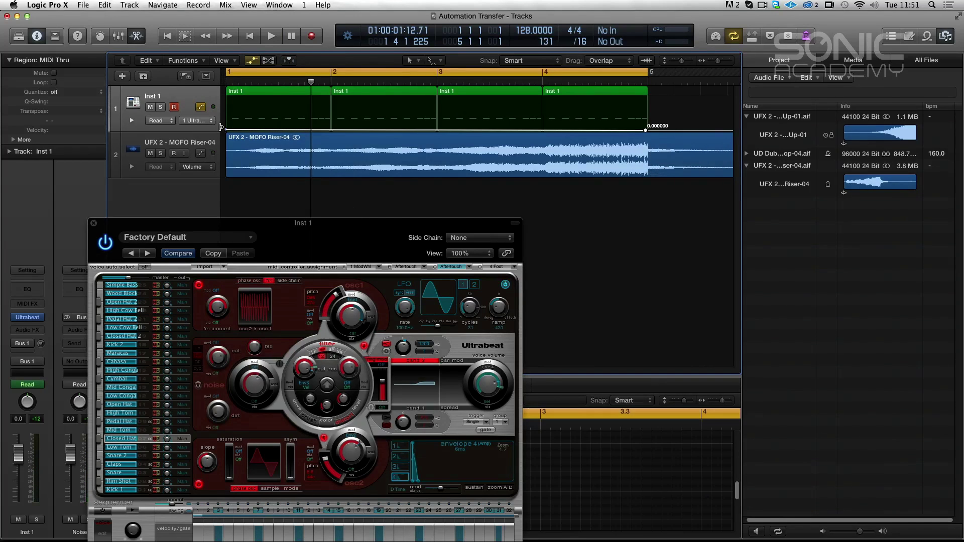
drag(227, 131, 227, 97)
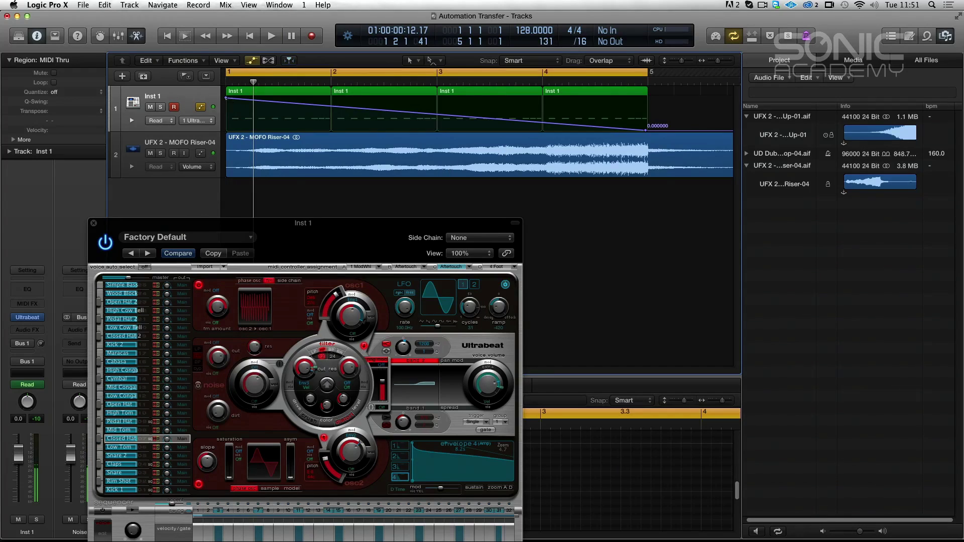
drag(227, 97, 227, 130)
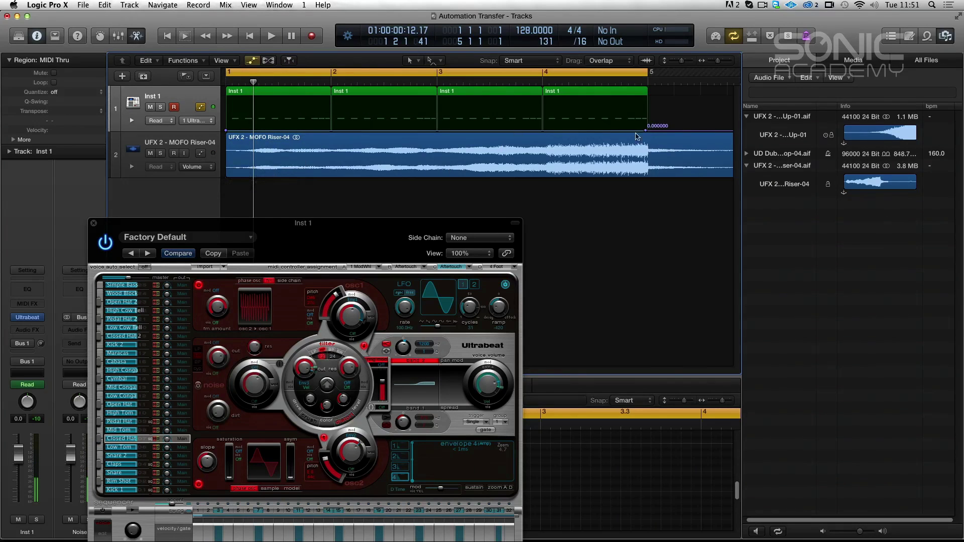
drag(566, 130, 647, 128)
key(space)
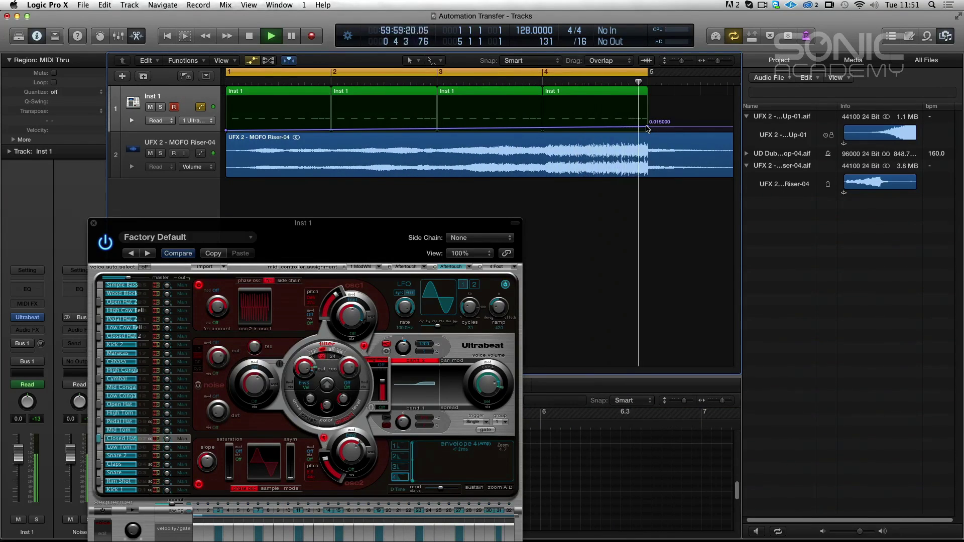
key(space)
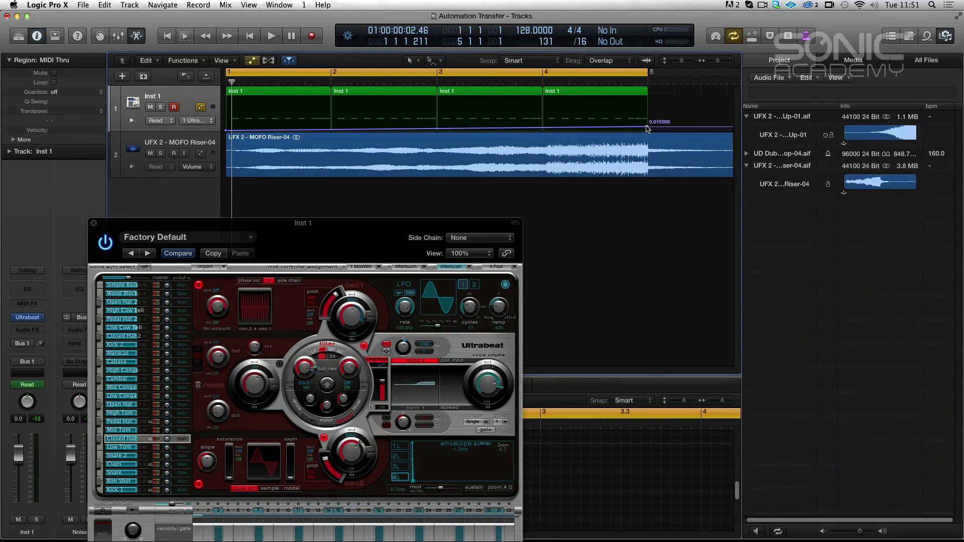